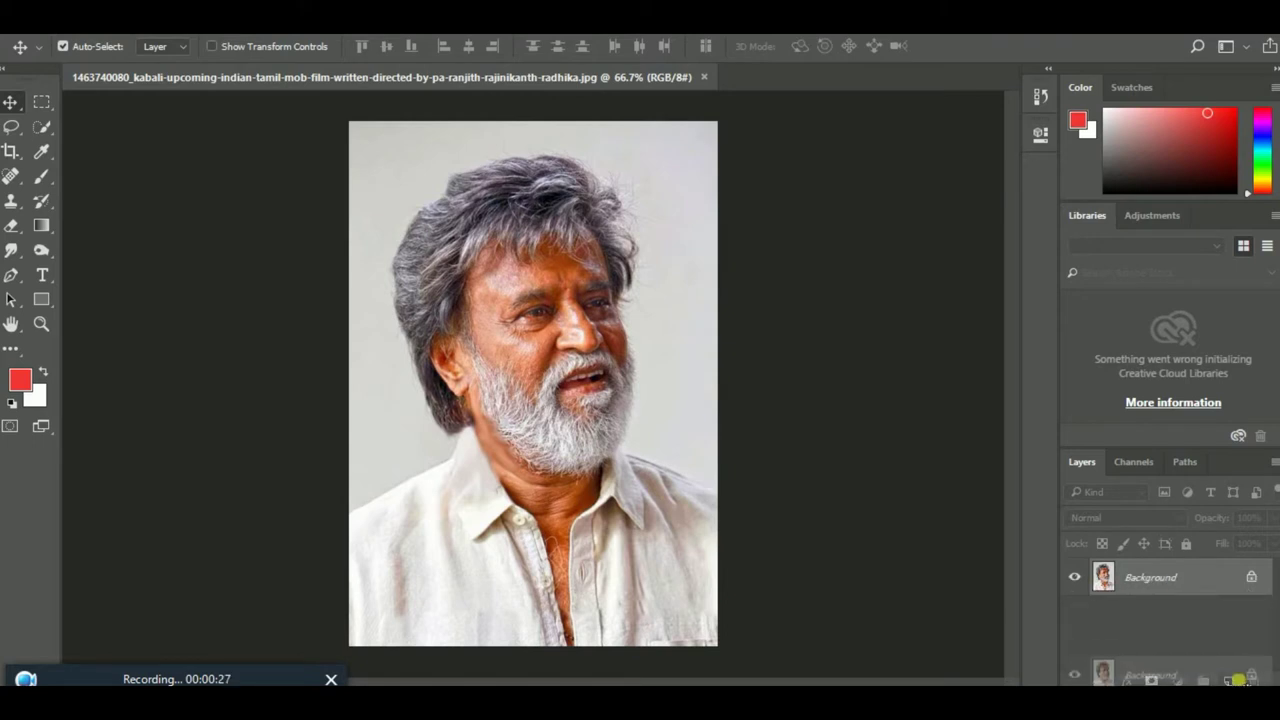
# Duplicate the Background layer and launch the Camera Raw Filter on the copy.
pyautogui.moveTo(1200, 585); pyautogui.dragTo(1229, 680)
pyautogui.click(244, 75)
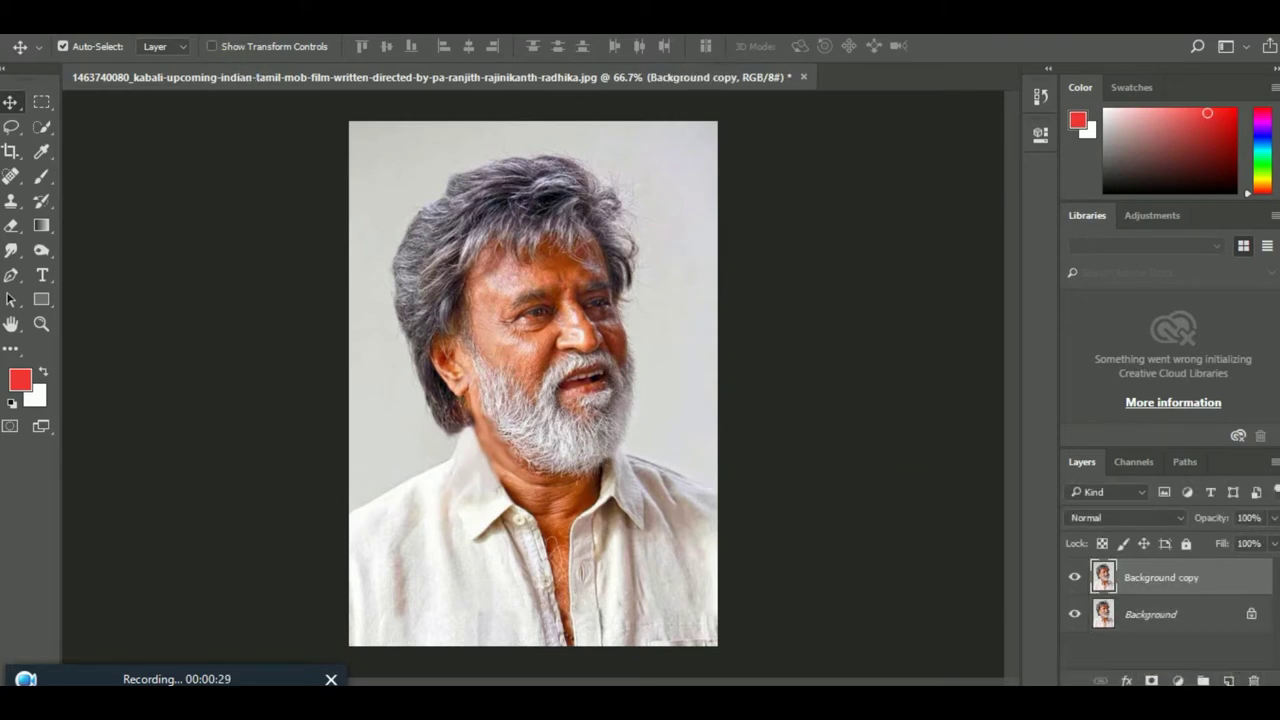
pyautogui.hotkey('alt', 't')
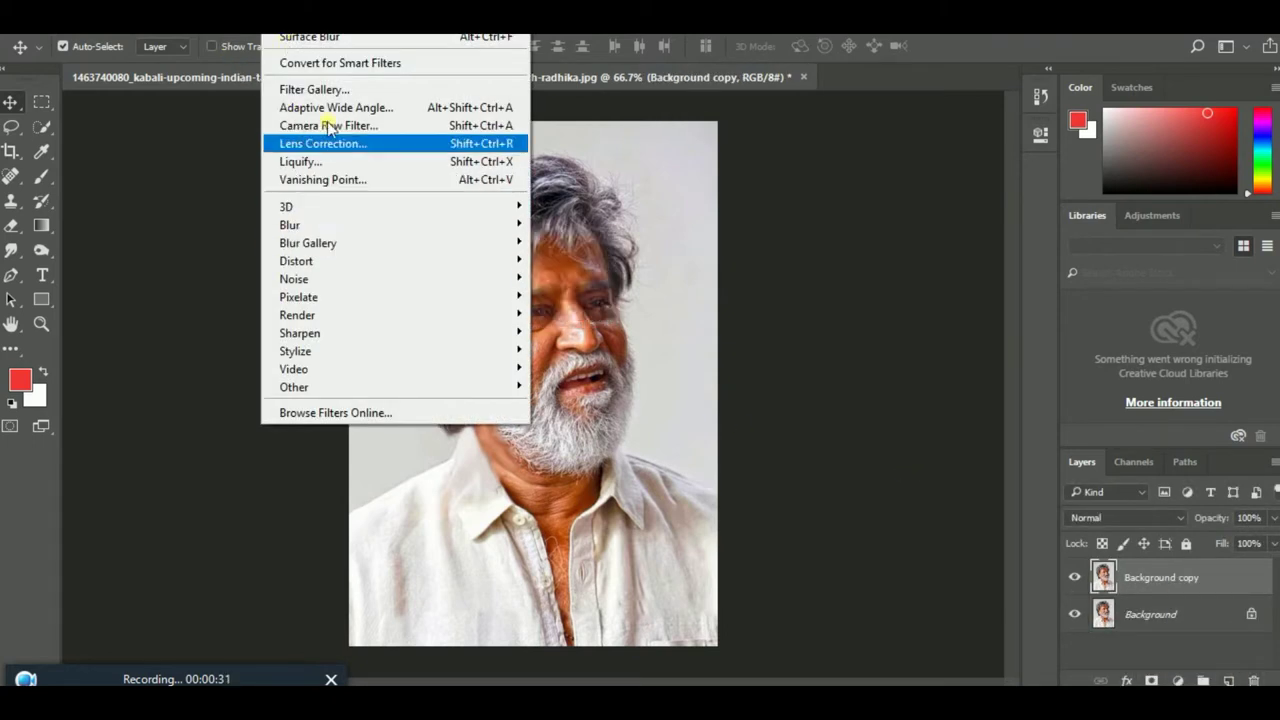
pyautogui.click(375, 168)
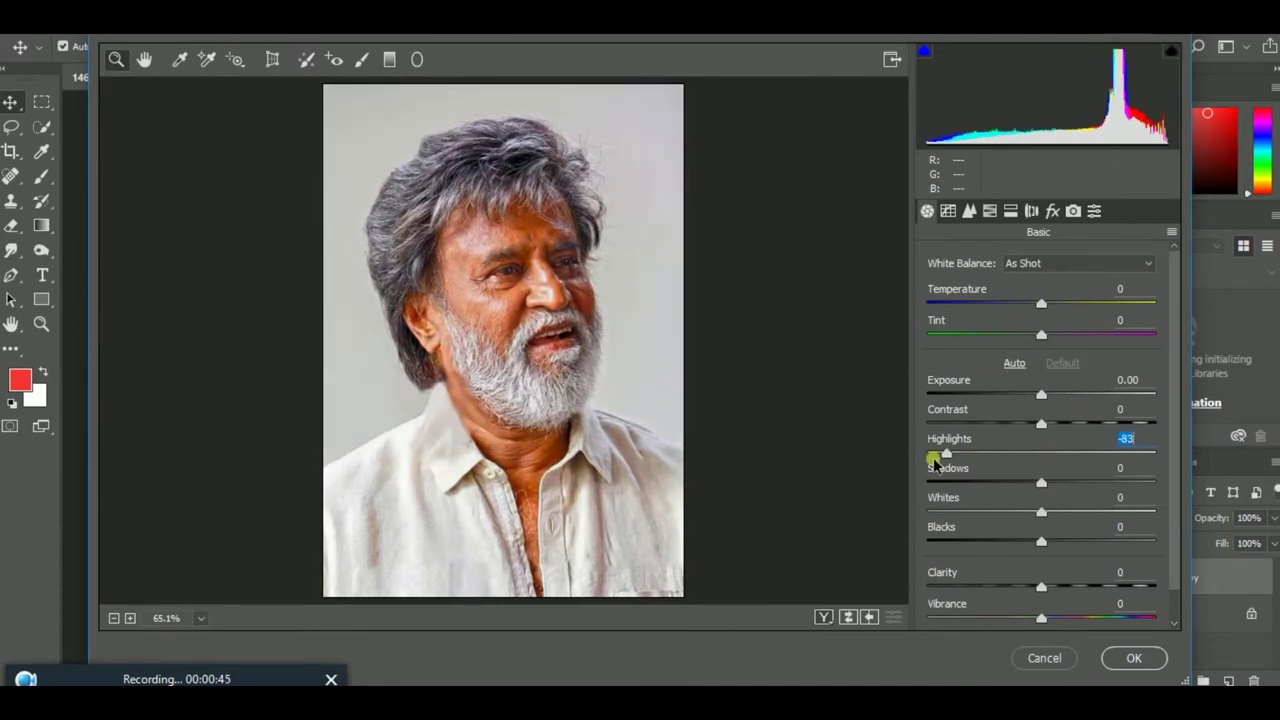
# Apply Camera Raw Highlights -100, Shadows +100, Whites +13, Blacks +33 and Contrast +30.
pyautogui.moveTo(1030, 462); pyautogui.dragTo(925, 457)
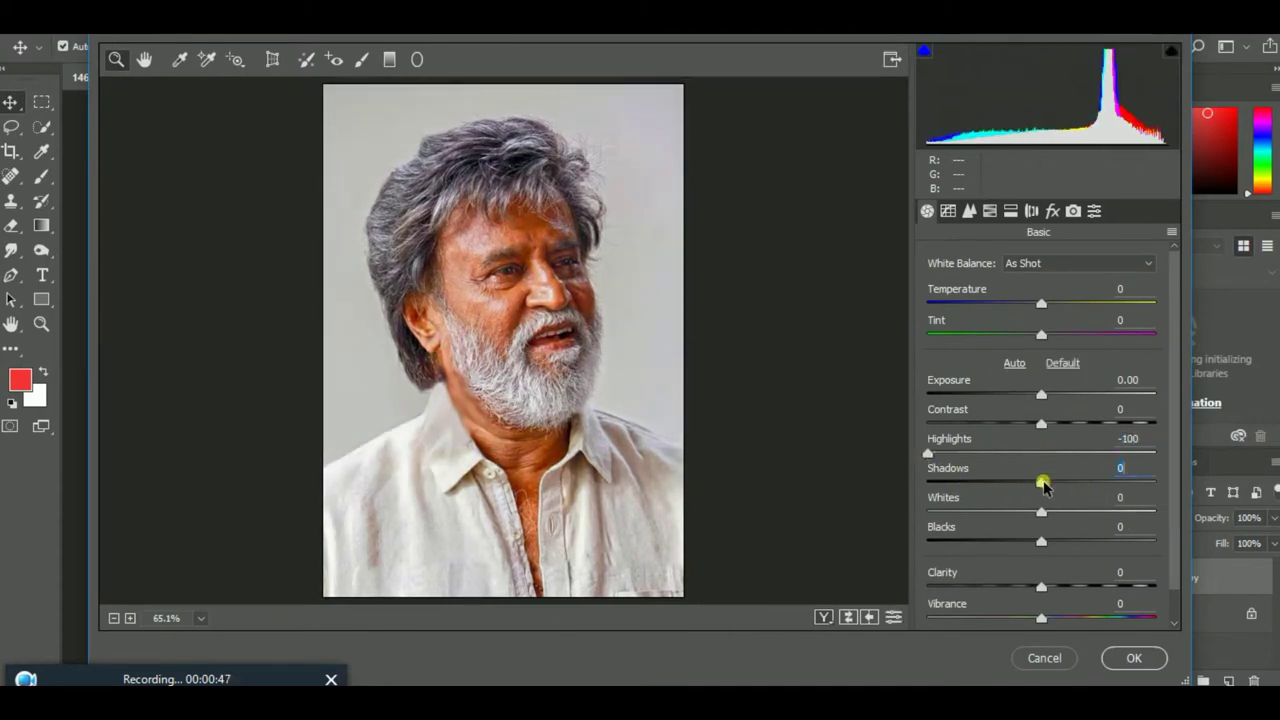
pyautogui.moveTo(1043, 484); pyautogui.dragTo(1168, 486)
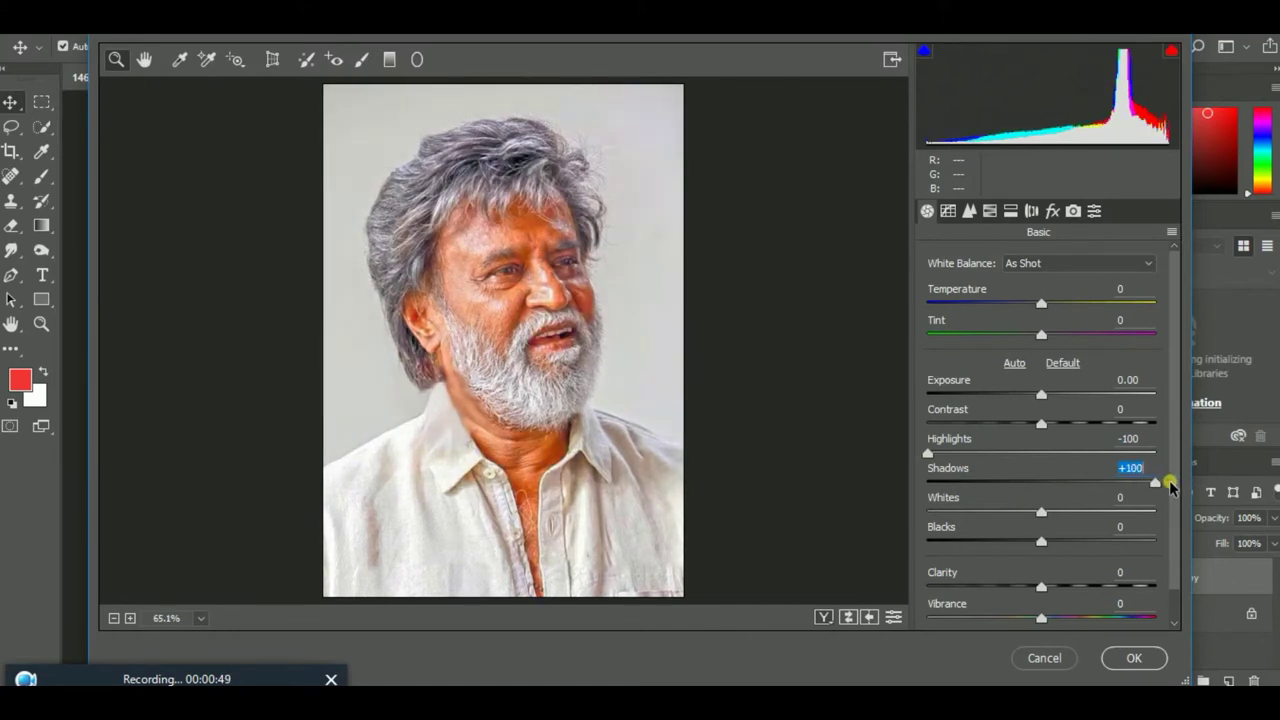
pyautogui.moveTo(1043, 514); pyautogui.dragTo(1081, 551)
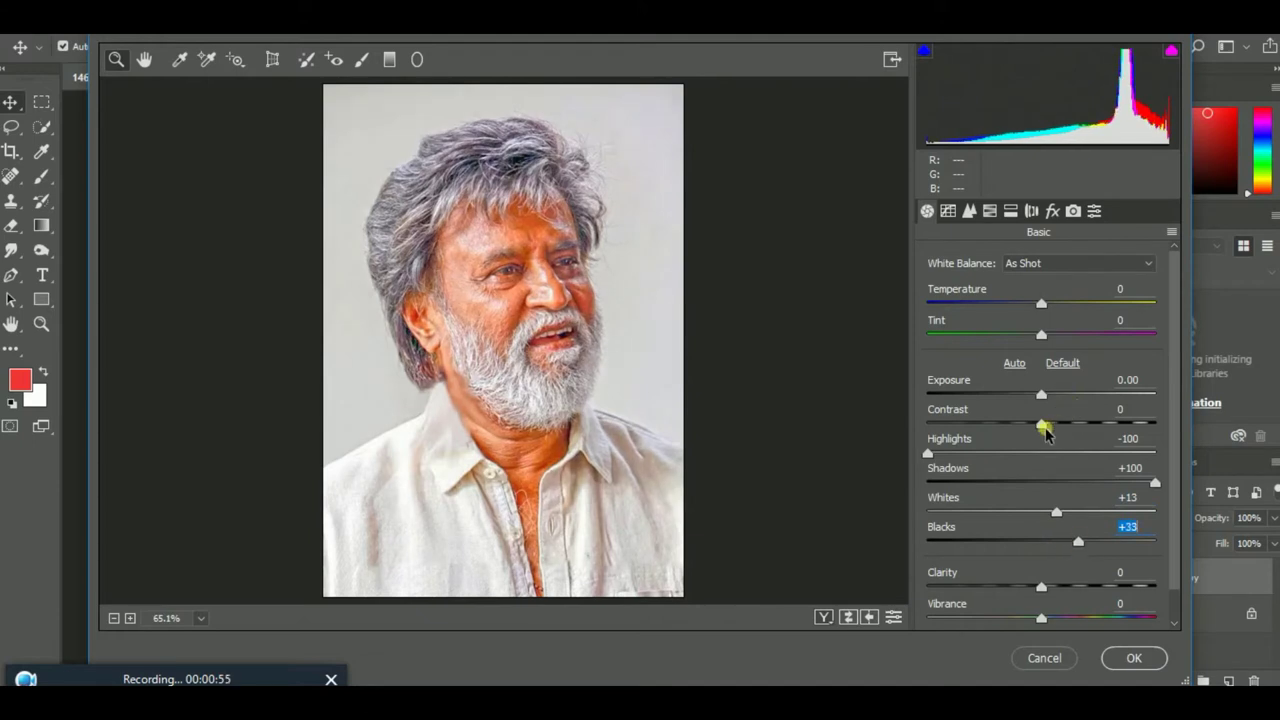
pyautogui.moveTo(1044, 427); pyautogui.dragTo(1077, 428)
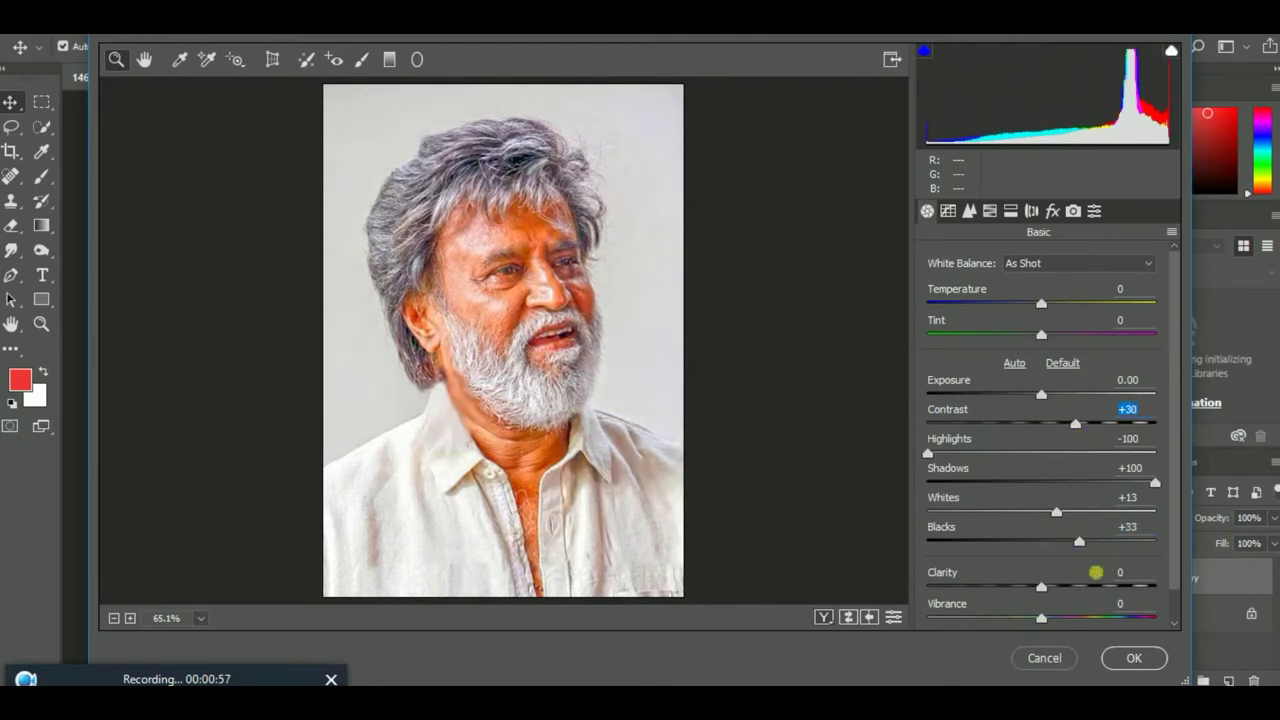
pyautogui.click(1133, 658)
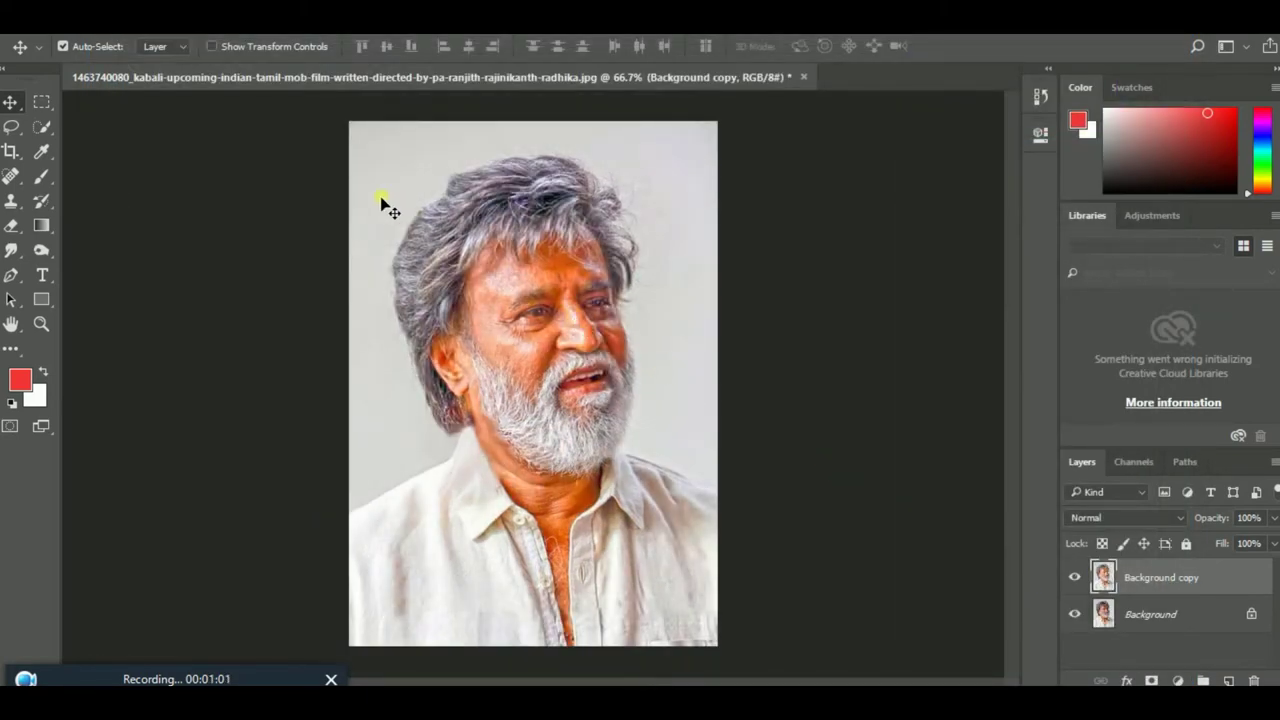
# At 100% zoom, add an empty layer and set the Smudge tool to the 65 px brush.
pyautogui.hotkey('ctrl', '+')
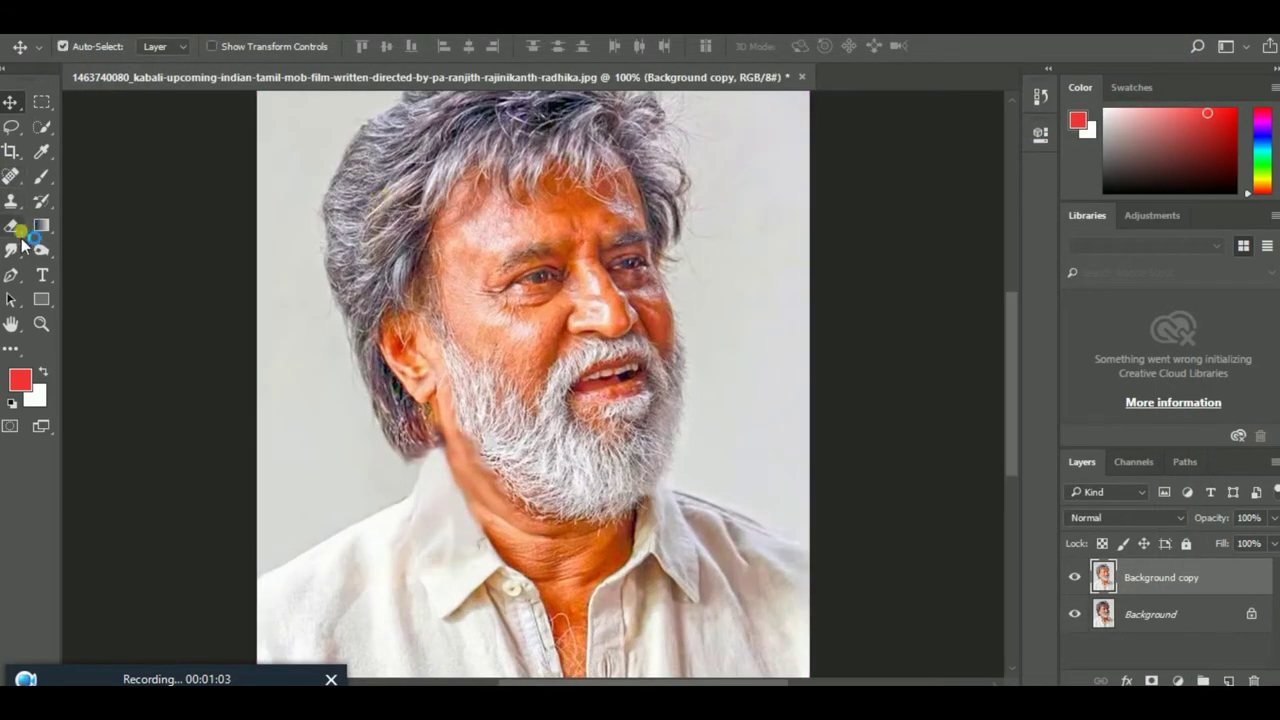
pyautogui.click(12, 249)
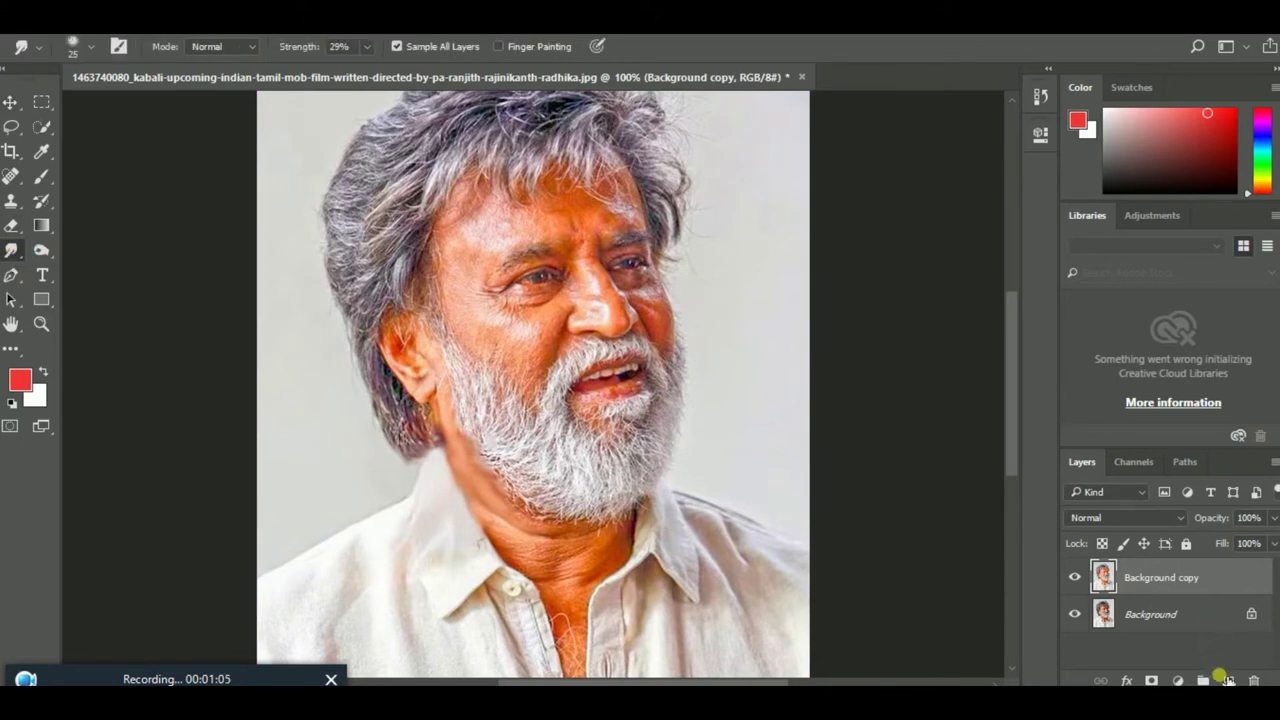
pyautogui.click(1228, 680)
pyautogui.rightClick(438, 333)
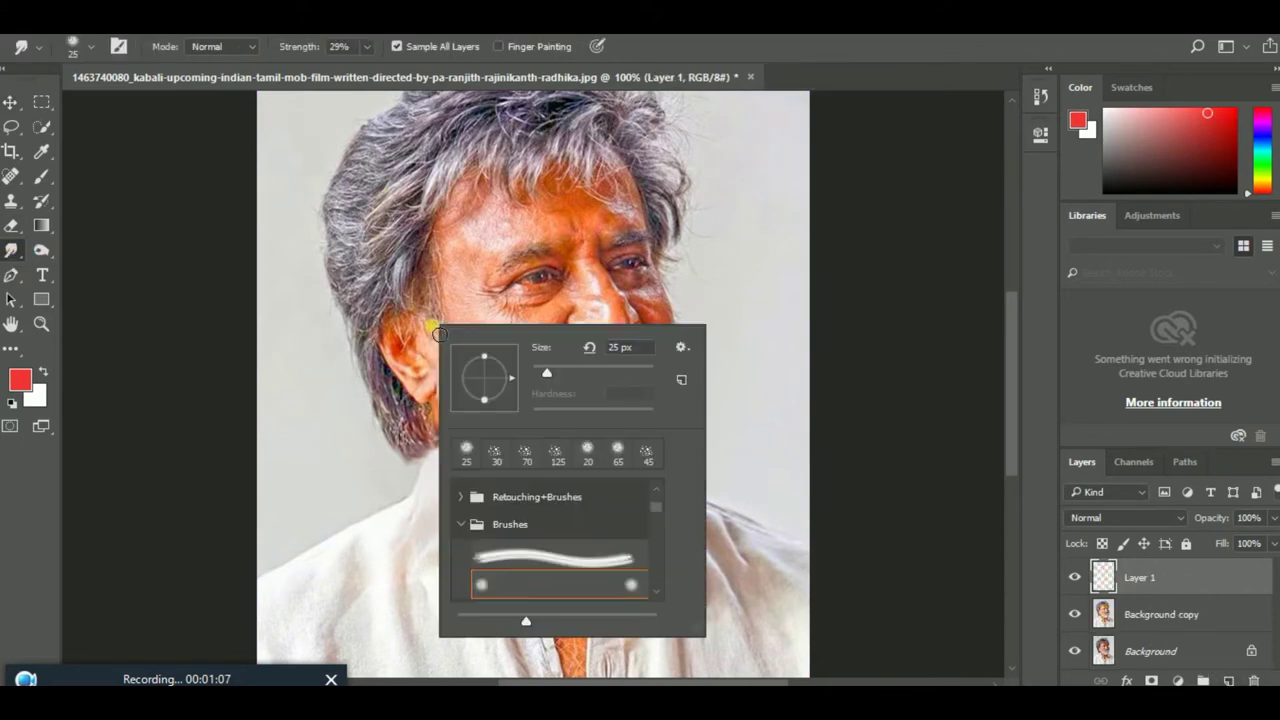
pyautogui.doubleClick(618, 449)
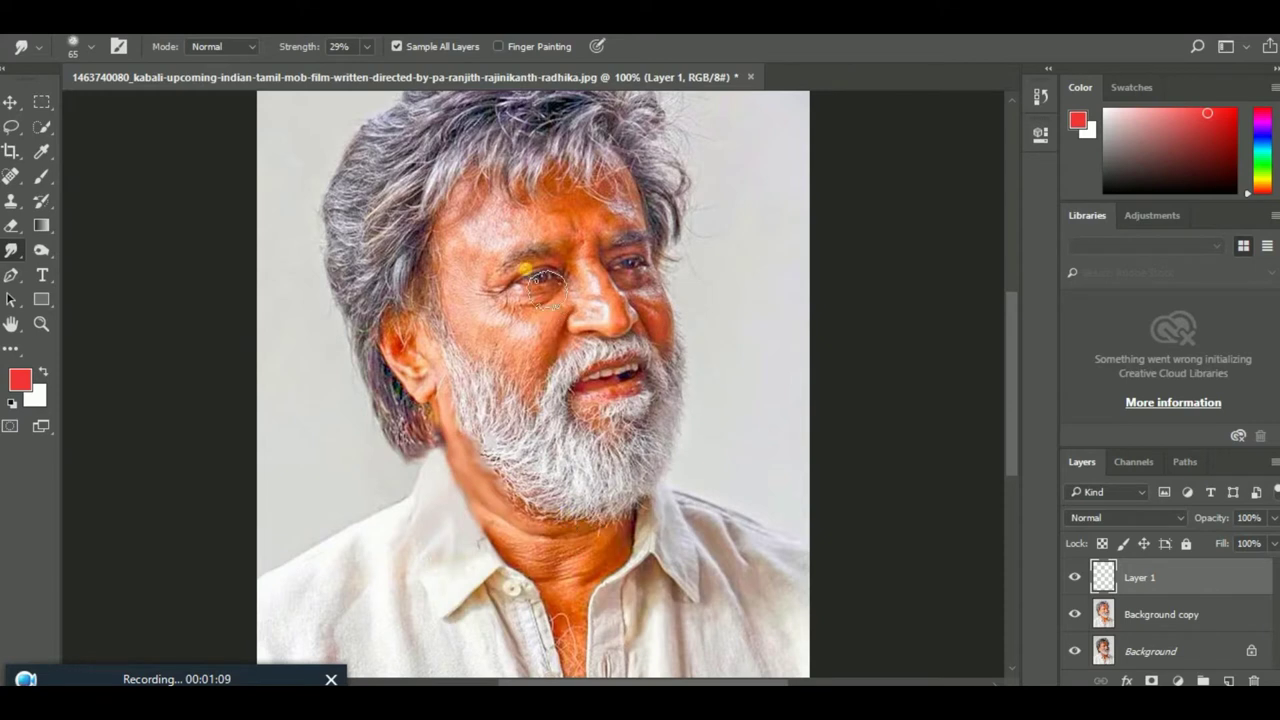
# Smudge the forehead, temple, cheek and nose skin smooth.
pyautogui.moveTo(525, 235)
pyautogui.mouseDown()
pyautogui.moveTo(578, 232)
pyautogui.moveTo(474, 288)
pyautogui.moveTo(622, 208)
pyautogui.mouseUp()
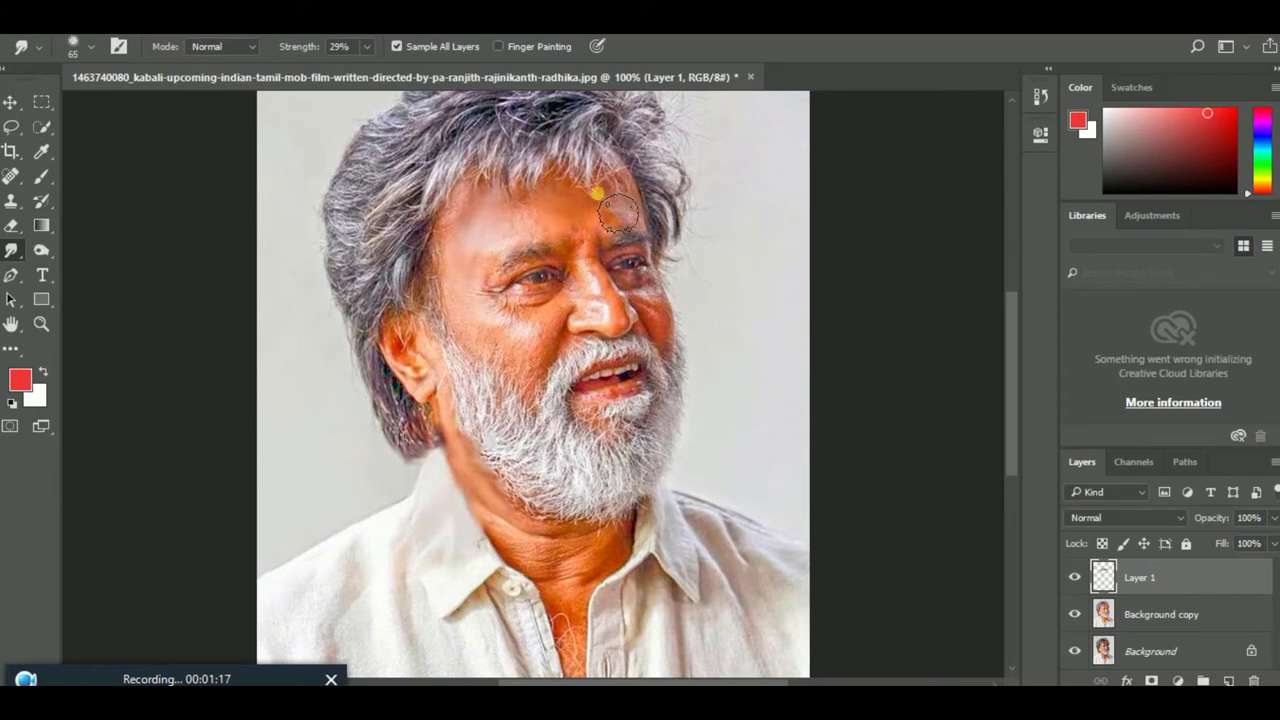
pyautogui.moveTo(622, 208)
pyautogui.mouseDown()
pyautogui.moveTo(457, 284)
pyautogui.moveTo(493, 323)
pyautogui.moveTo(565, 300)
pyautogui.mouseUp()
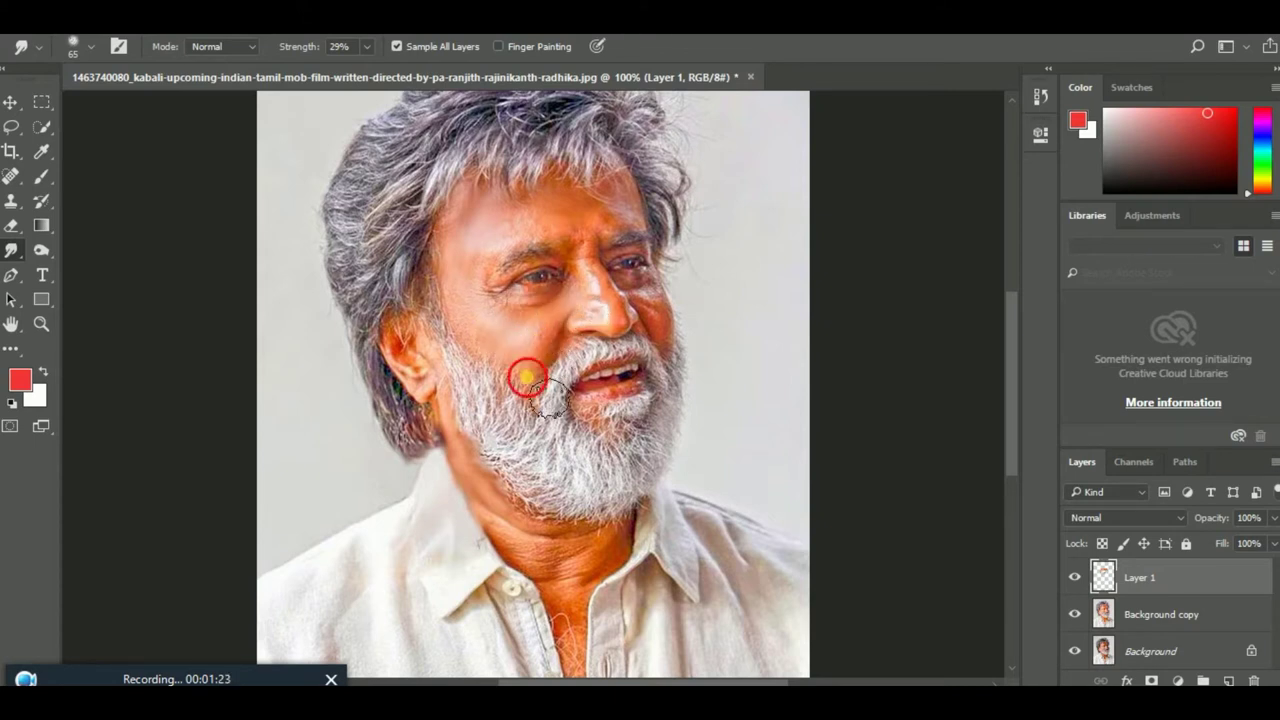
pyautogui.moveTo(528, 371); pyautogui.dragTo(523, 390)
pyautogui.moveTo(563, 277); pyautogui.dragTo(613, 311)
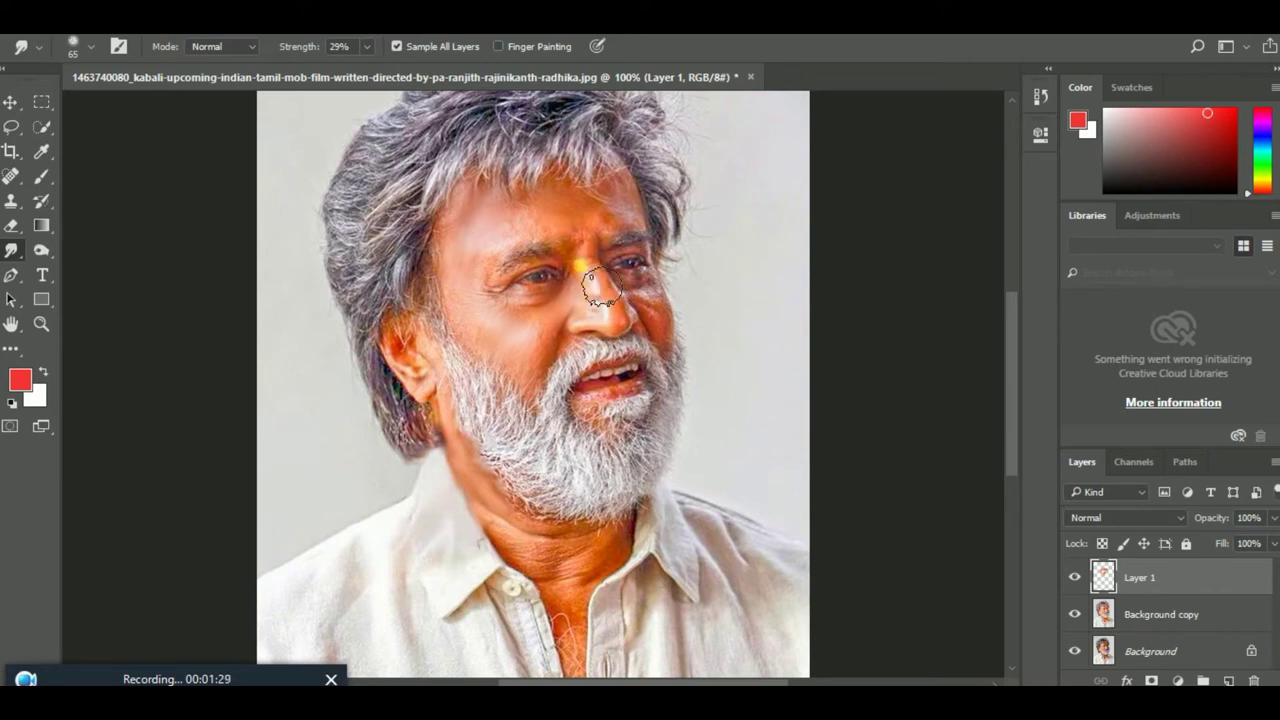
pyautogui.moveTo(596, 275)
pyautogui.mouseDown()
pyautogui.moveTo(604, 325)
pyautogui.moveTo(586, 300)
pyautogui.moveTo(591, 226)
pyautogui.moveTo(620, 218)
pyautogui.moveTo(614, 208)
pyautogui.moveTo(672, 356)
pyautogui.moveTo(636, 422)
pyautogui.moveTo(572, 415)
pyautogui.moveTo(622, 408)
pyautogui.moveTo(638, 424)
pyautogui.mouseUp()
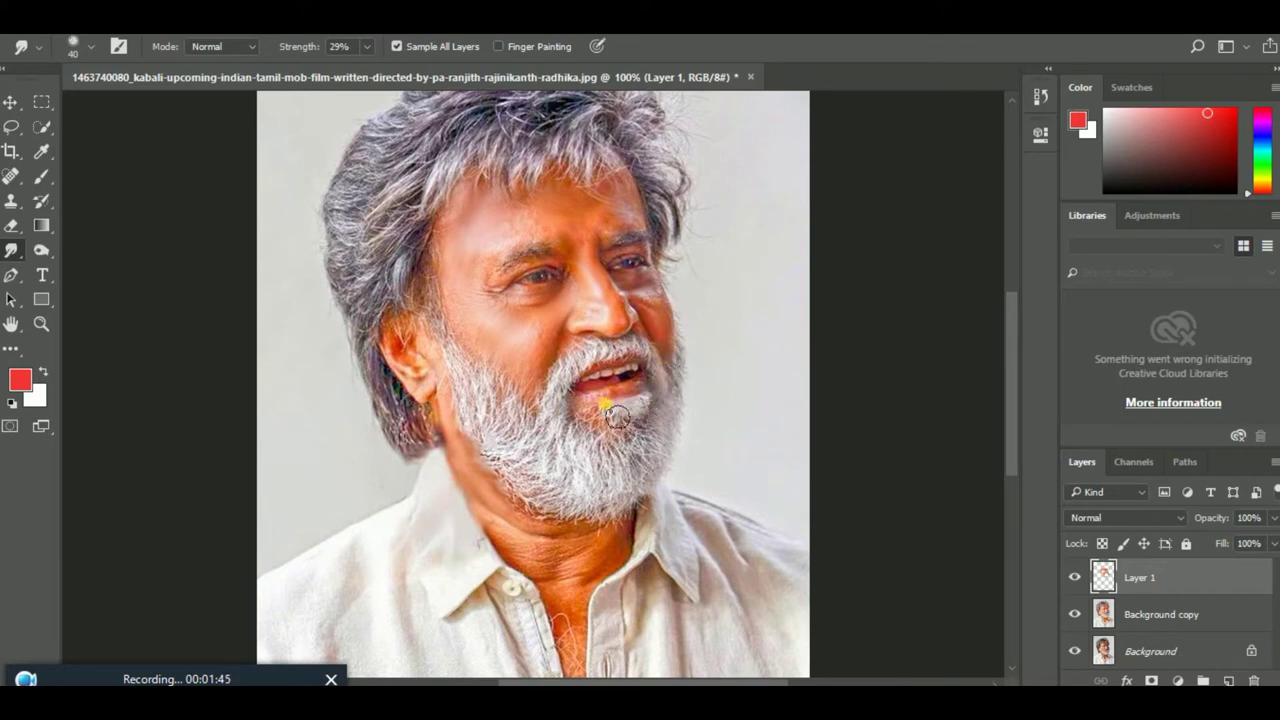
# Switch the smudge brush to the textured stroke preset at size 80.
pyautogui.rightClick(559, 461)
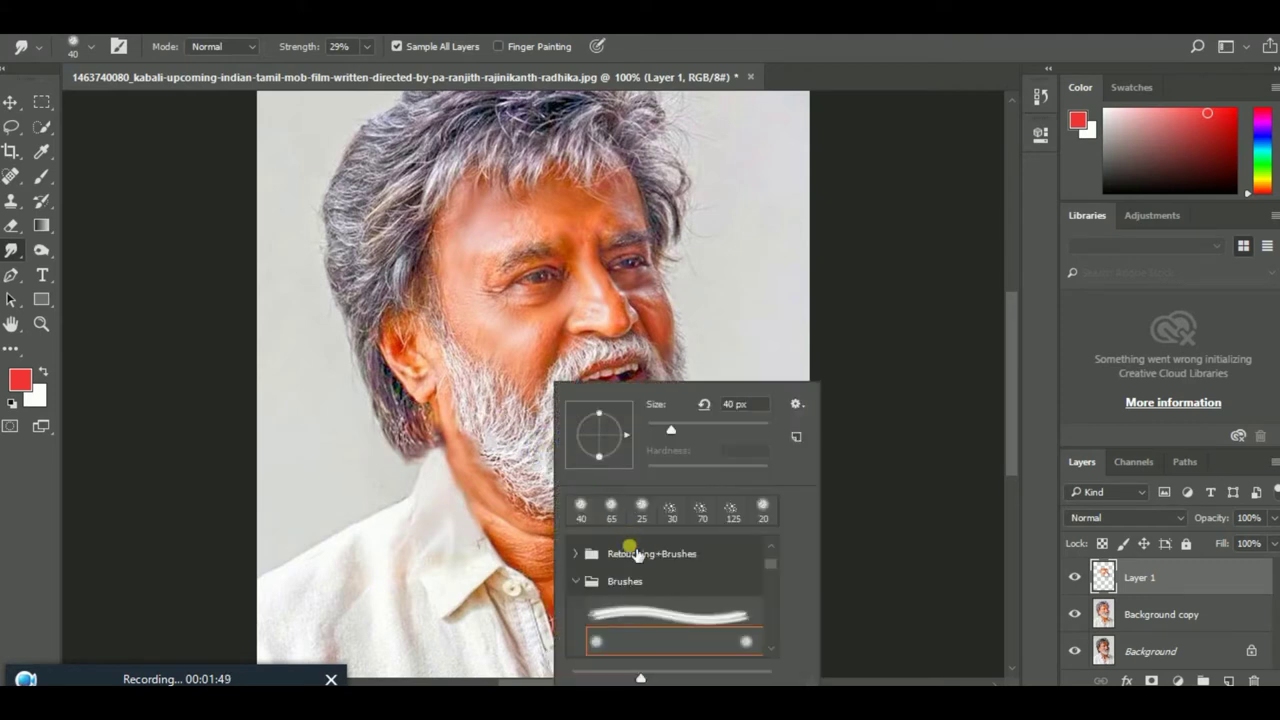
pyautogui.click(641, 608)
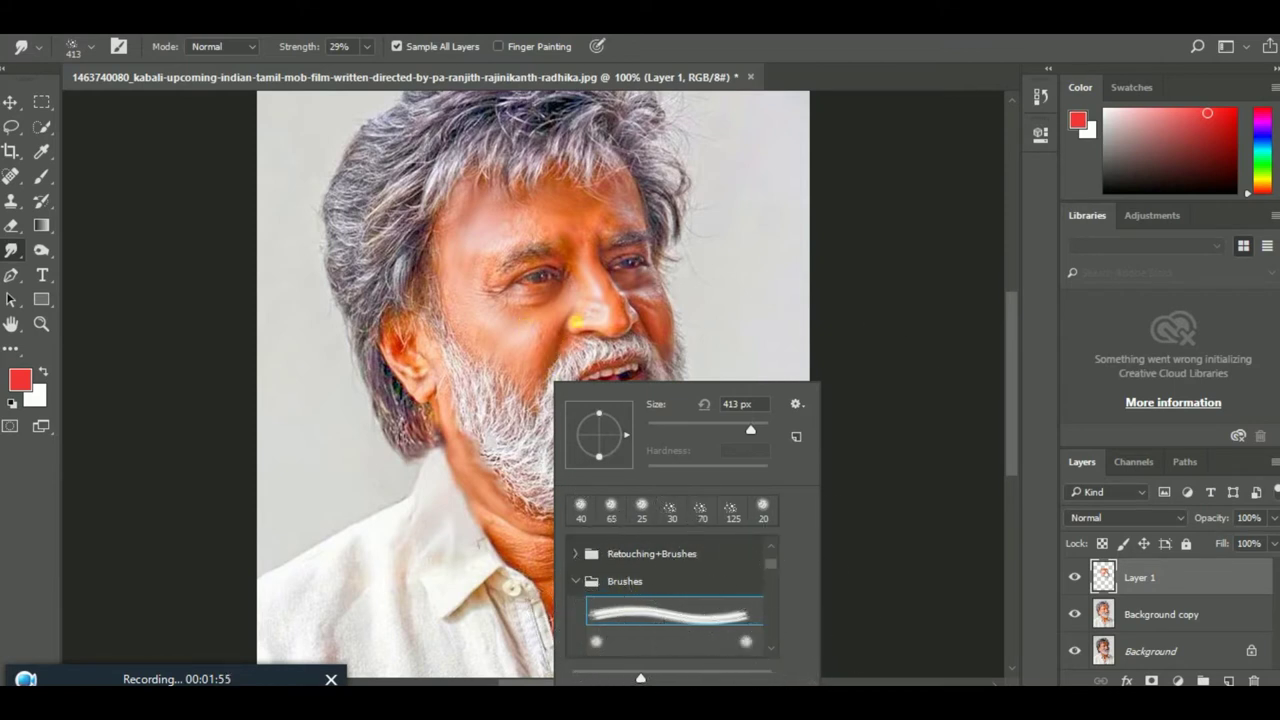
pyautogui.click(686, 230)
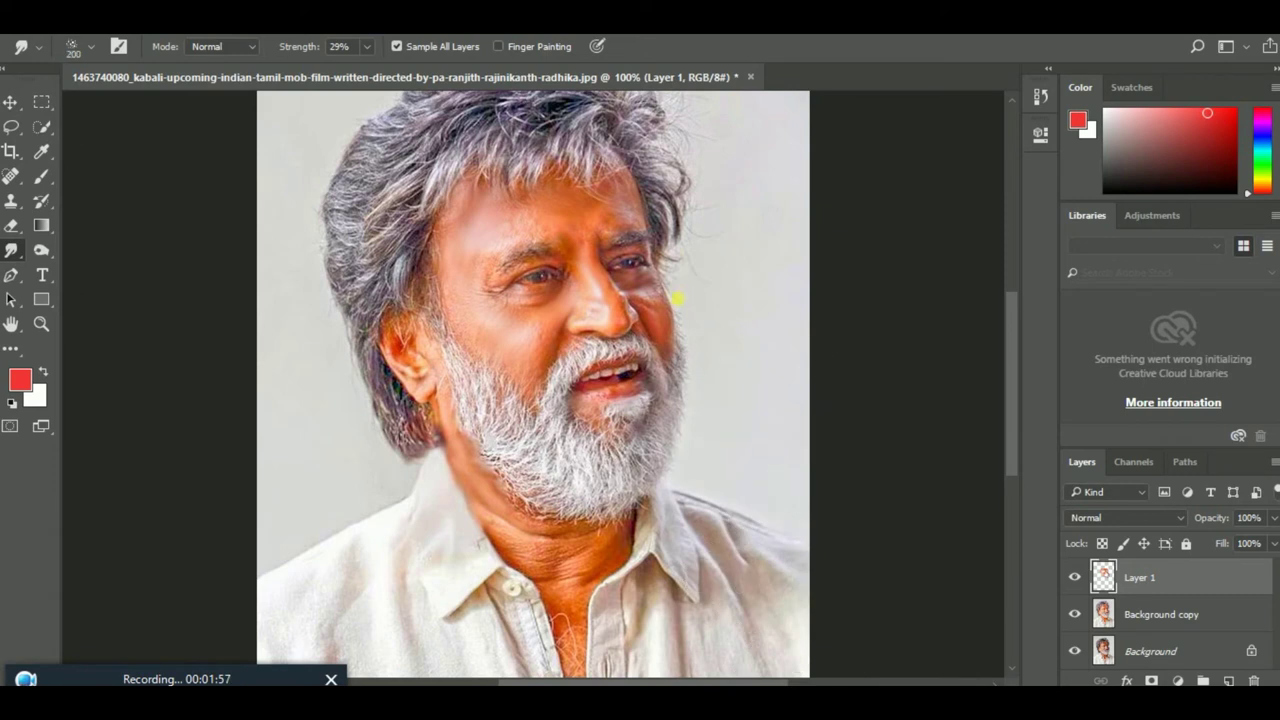
pyautogui.press('[')
pyautogui.press('[')
pyautogui.press('[')
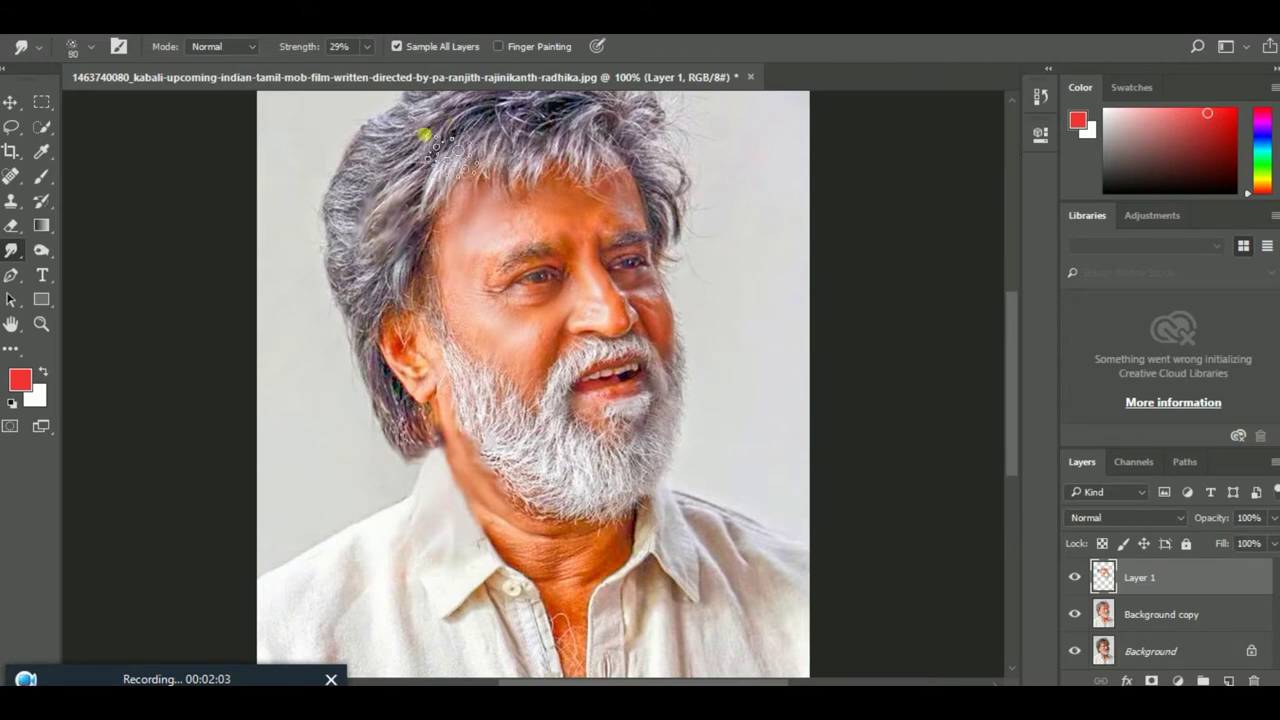
pyautogui.press('[')
pyautogui.press('[')
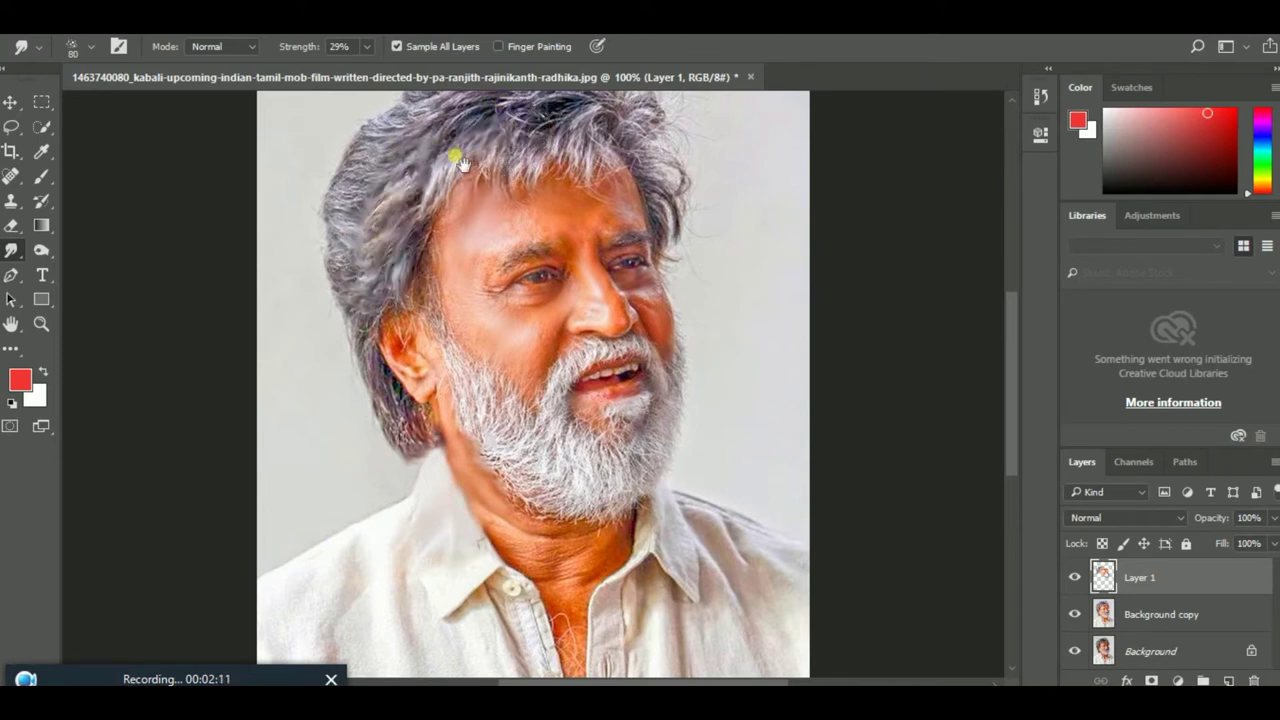
# Smudge the hair, ear and beard edge, and the area from mouth to nose.
pyautogui.scroll(3, 470, 160)
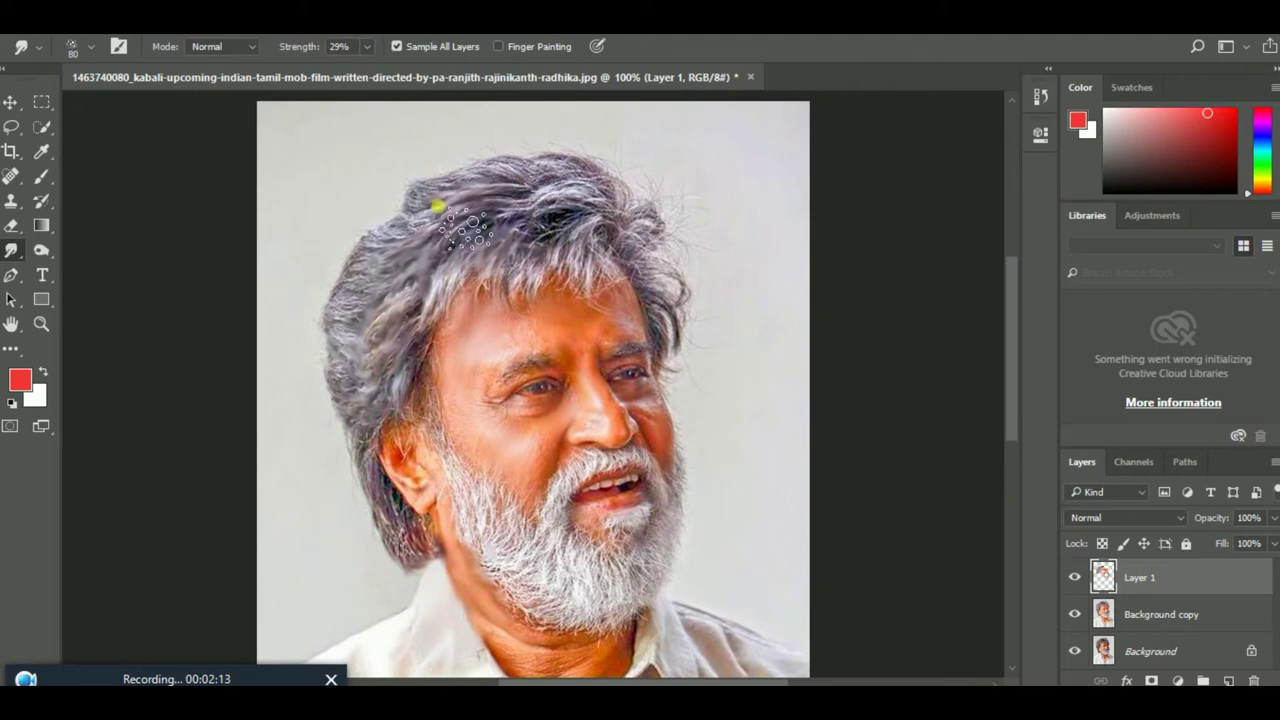
pyautogui.moveTo(508, 188)
pyautogui.mouseDown()
pyautogui.moveTo(585, 262)
pyautogui.moveTo(551, 226)
pyautogui.moveTo(533, 258)
pyautogui.mouseUp()
pyautogui.moveTo(574, 190)
pyautogui.mouseDown()
pyautogui.moveTo(557, 209)
pyautogui.moveTo(609, 180)
pyautogui.moveTo(625, 237)
pyautogui.moveTo(660, 206)
pyautogui.moveTo(690, 234)
pyautogui.moveTo(666, 248)
pyautogui.moveTo(656, 293)
pyautogui.moveTo(694, 371)
pyautogui.mouseUp()
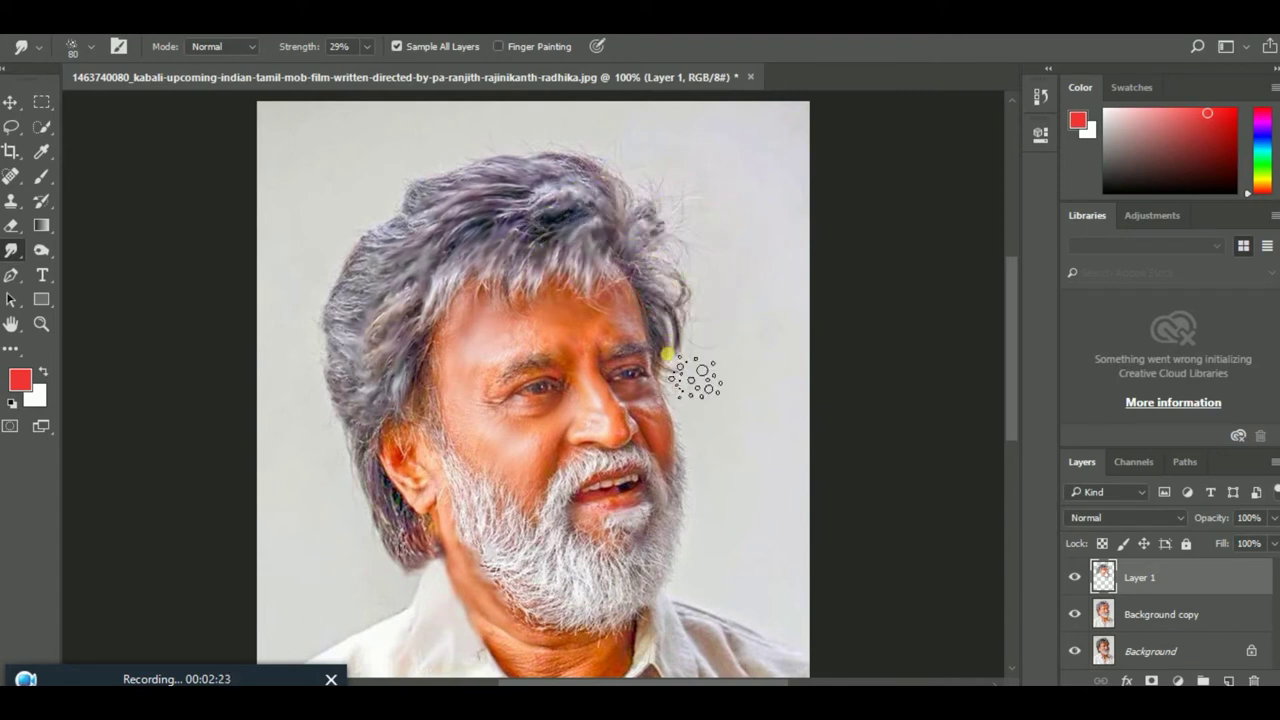
pyautogui.moveTo(400, 249)
pyautogui.mouseDown()
pyautogui.moveTo(363, 268)
pyautogui.moveTo(403, 206)
pyautogui.moveTo(340, 309)
pyautogui.moveTo(366, 366)
pyautogui.mouseUp()
pyautogui.moveTo(396, 484)
pyautogui.mouseDown()
pyautogui.moveTo(400, 528)
pyautogui.moveTo(414, 537)
pyautogui.moveTo(371, 429)
pyautogui.moveTo(414, 371)
pyautogui.moveTo(459, 414)
pyautogui.moveTo(494, 563)
pyautogui.moveTo(506, 503)
pyautogui.moveTo(537, 571)
pyautogui.moveTo(563, 540)
pyautogui.moveTo(568, 568)
pyautogui.moveTo(580, 557)
pyautogui.moveTo(643, 591)
pyautogui.moveTo(679, 559)
pyautogui.mouseUp()
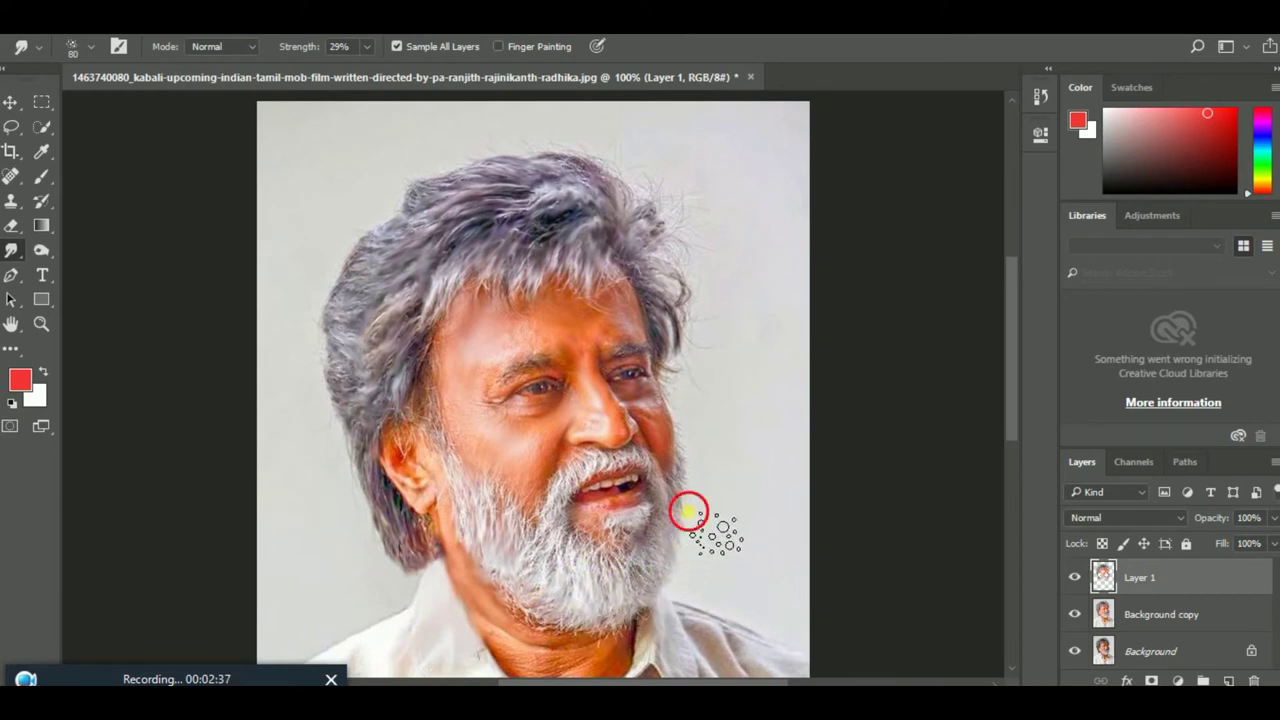
pyautogui.click(628, 477)
pyautogui.moveTo(628, 477)
pyautogui.mouseDown()
pyautogui.moveTo(585, 475)
pyautogui.moveTo(603, 485)
pyautogui.moveTo(625, 445)
pyautogui.moveTo(663, 457)
pyautogui.moveTo(608, 416)
pyautogui.mouseUp()
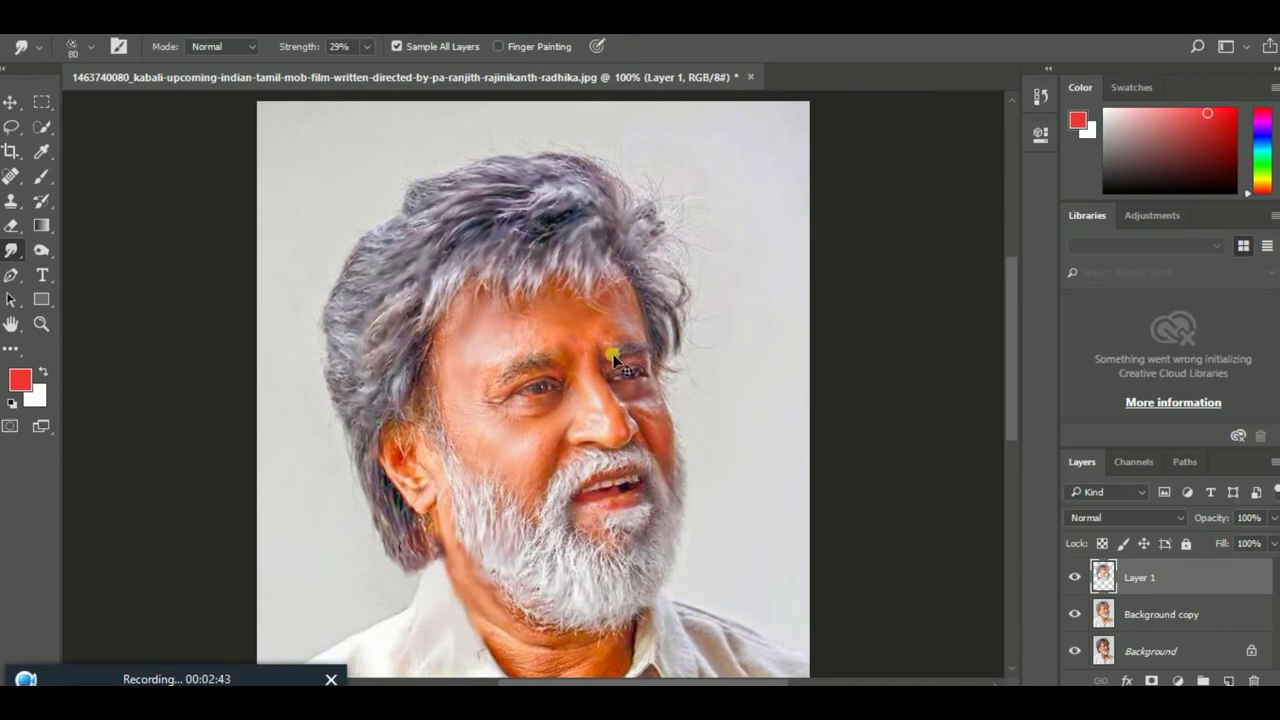
# Set the Smudge tool to 15% strength with a 25 px brush.
pyautogui.scroll(2, 614, 357)
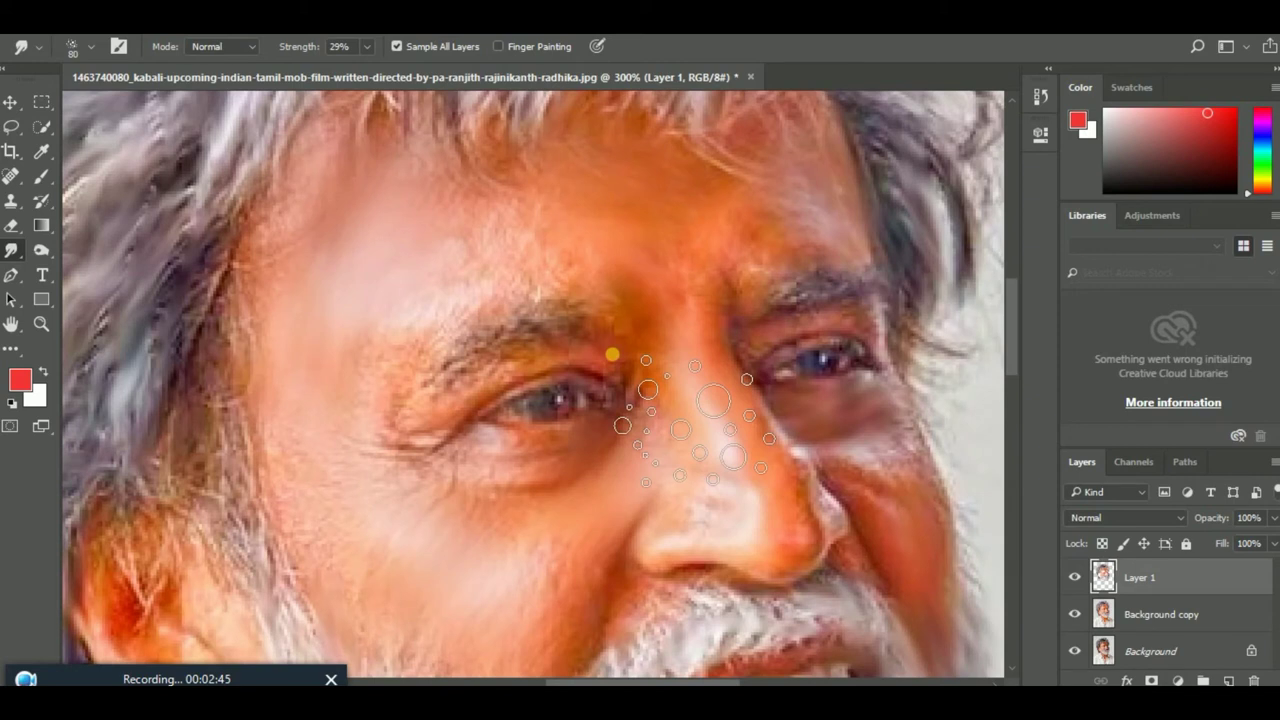
pyautogui.press('[')
pyautogui.press('[')
pyautogui.press('[')
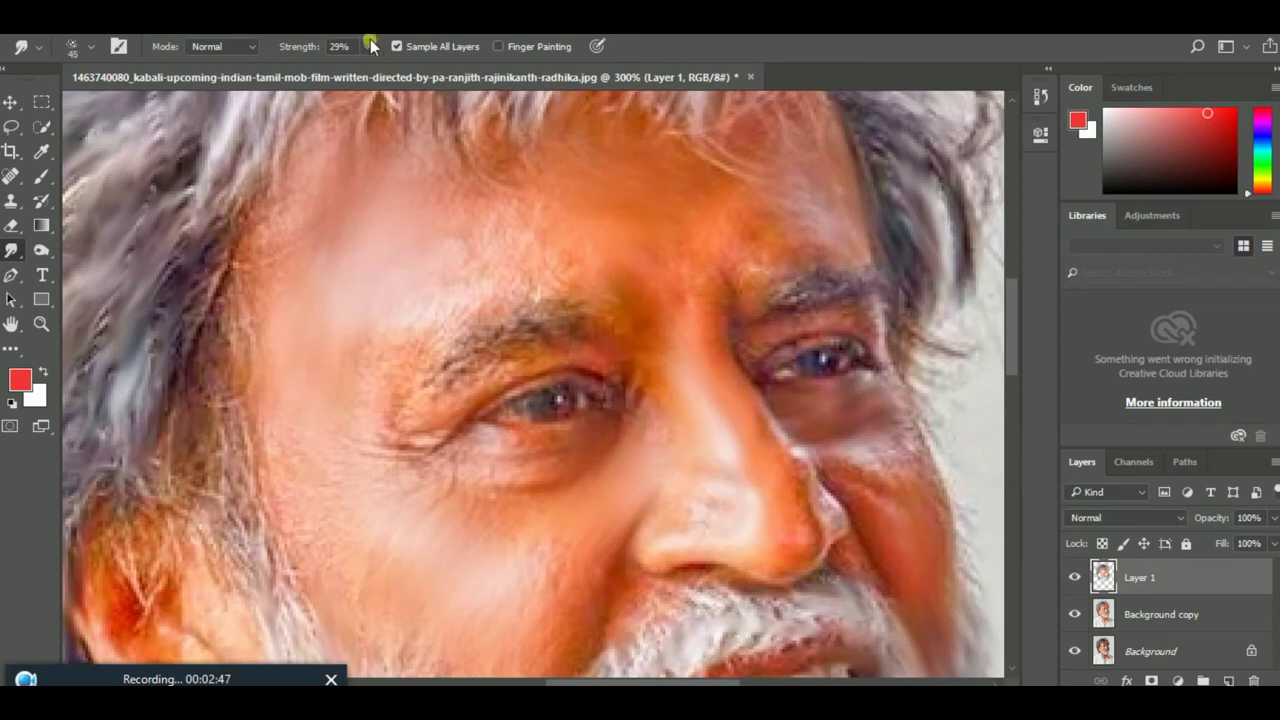
pyautogui.click(369, 45)
pyautogui.moveTo(366, 68); pyautogui.dragTo(354, 68)
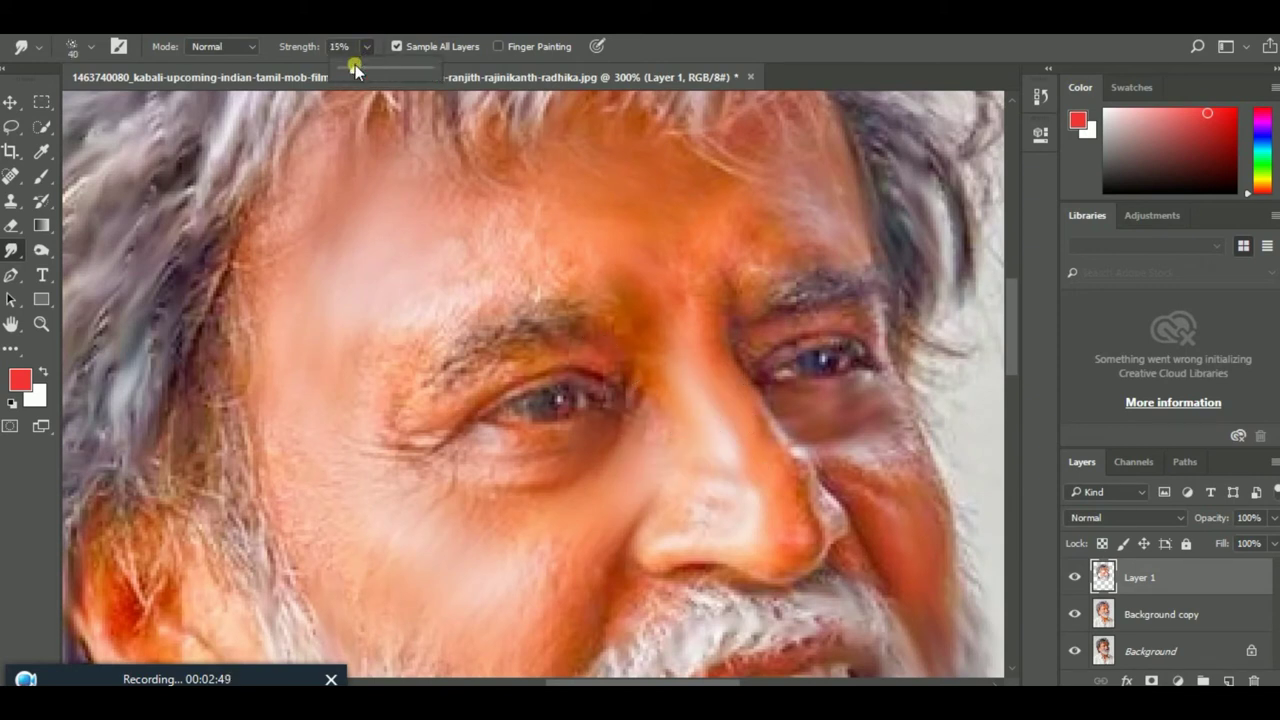
pyautogui.press('[')
pyautogui.press('[')
pyautogui.press('[')
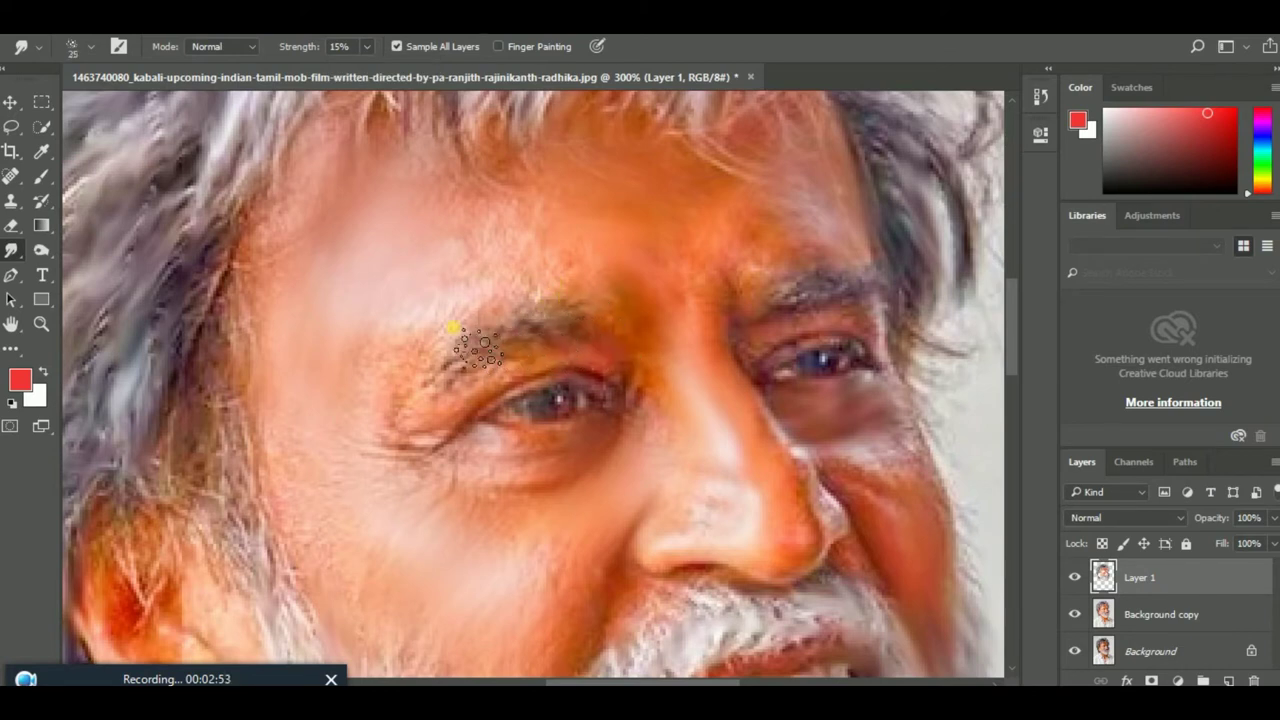
# Smooth along the left eyebrow and the right eyebrow's outer end.
pyautogui.click(593, 305)
pyautogui.moveTo(593, 305); pyautogui.dragTo(443, 357)
pyautogui.moveTo(851, 271); pyautogui.dragTo(886, 306)
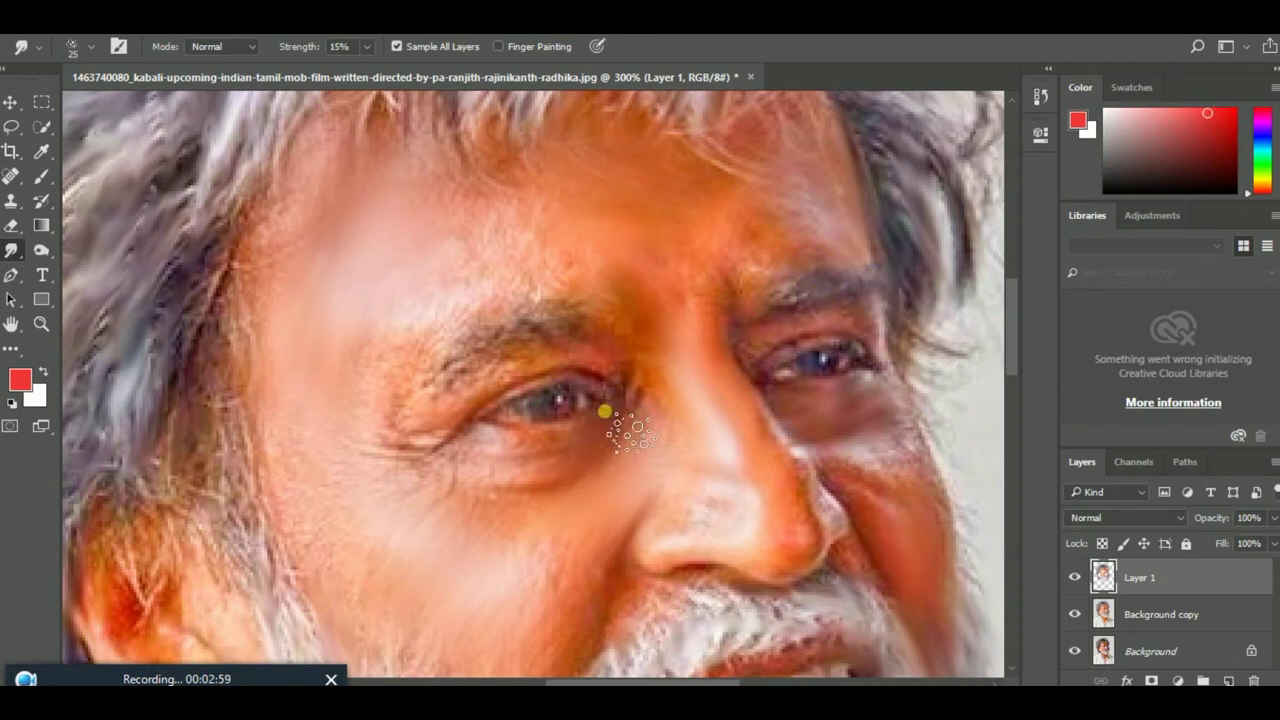
pyautogui.moveTo(580, 392); pyautogui.dragTo(557, 309)
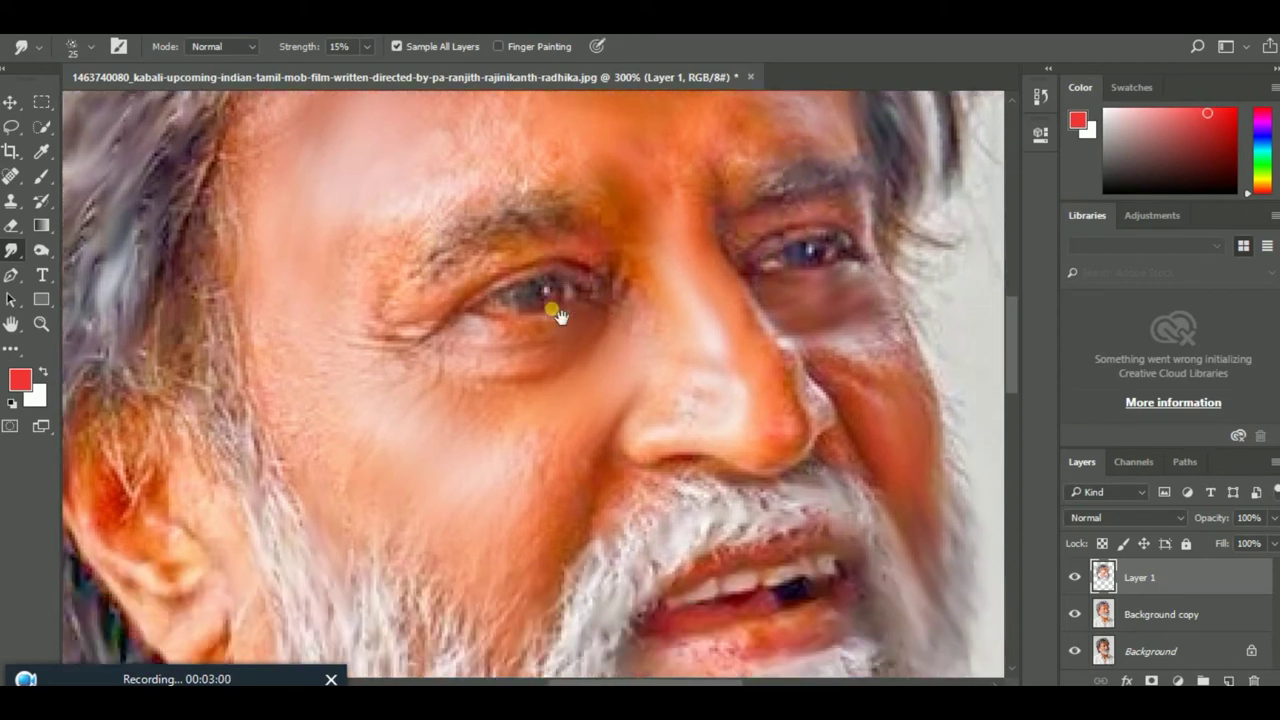
# With the 65 px preset sized to 30, smudge the skin around the eye.
pyautogui.rightClick(495, 335)
pyautogui.click(569, 586)
pyautogui.press('Return')
pyautogui.press('[')
pyautogui.press('[')
pyautogui.press('[')
pyautogui.press('[')
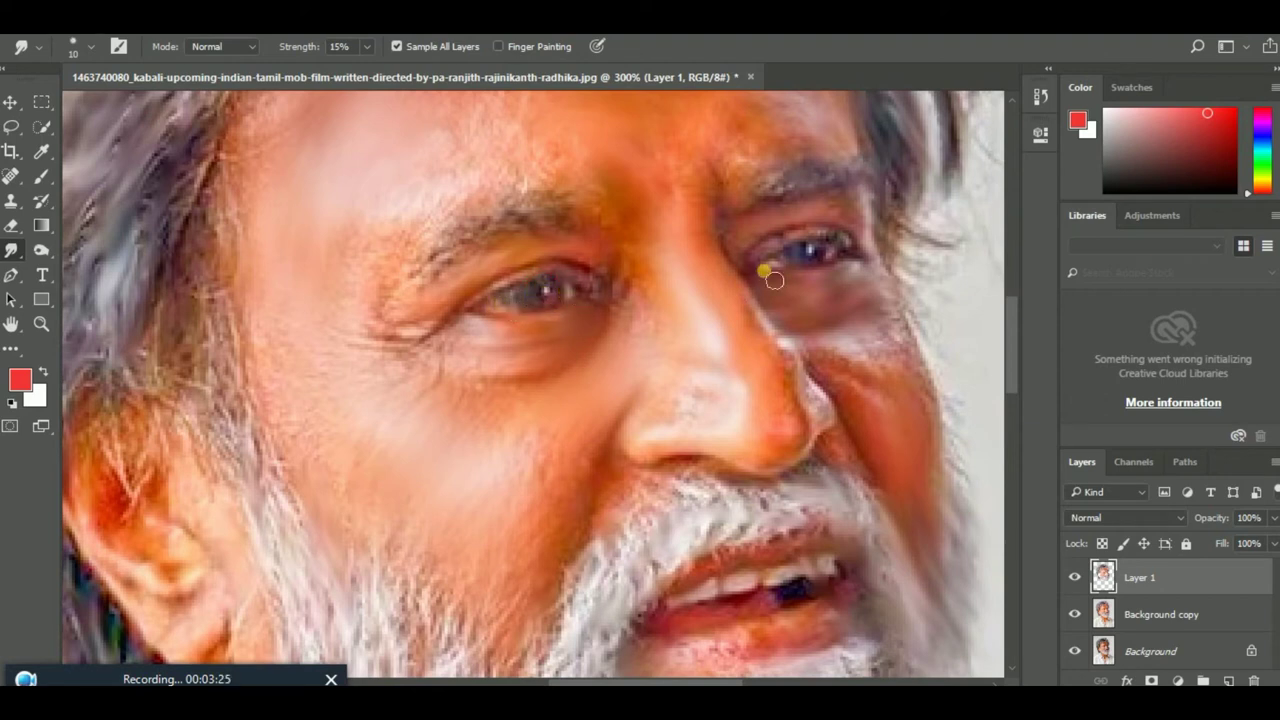
pyautogui.moveTo(839, 243); pyautogui.dragTo(819, 259)
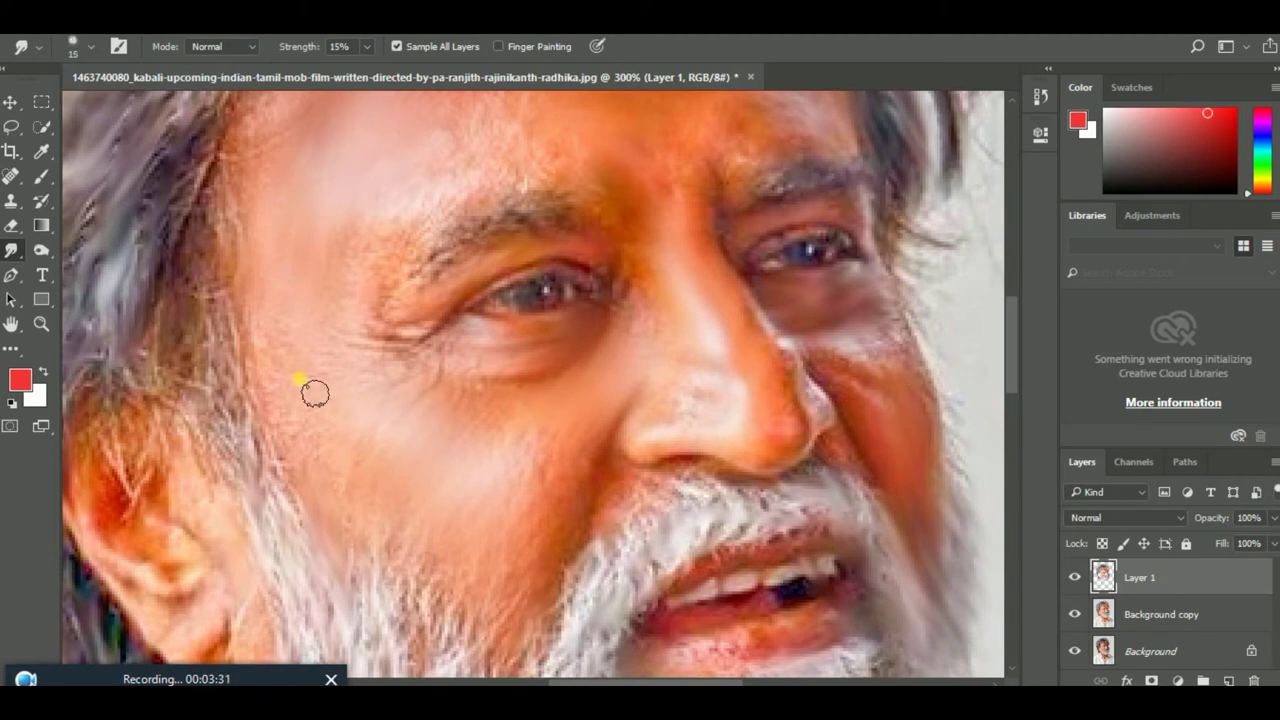
pyautogui.press(']')
pyautogui.press(']')
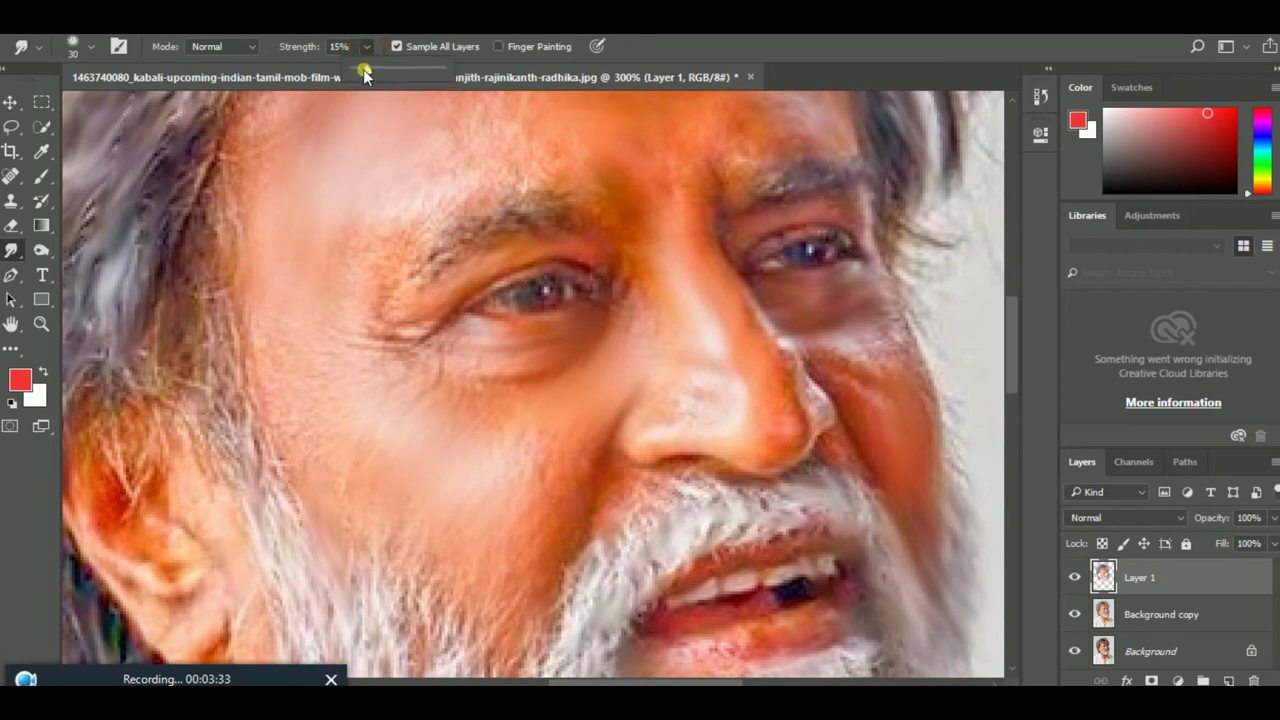
# At 36% smudge strength, smooth the forehead and the jaw along the beard edge.
pyautogui.moveTo(363, 69); pyautogui.dragTo(384, 69)
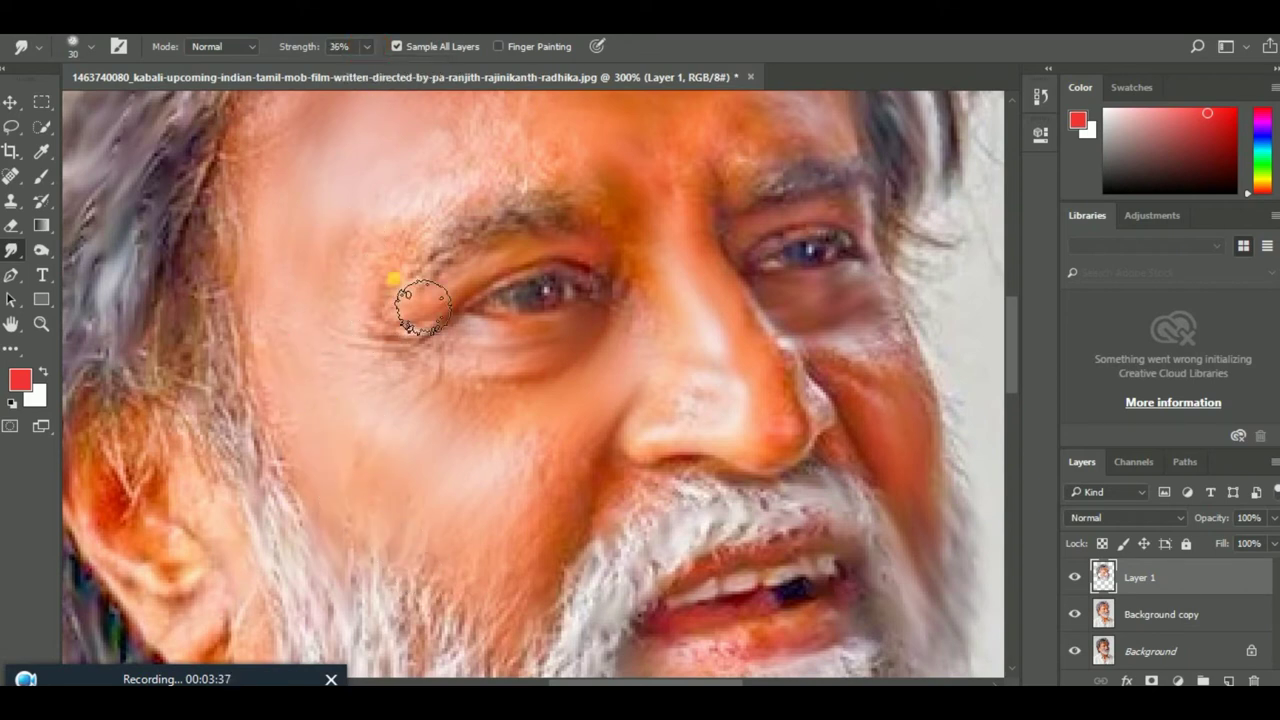
pyautogui.moveTo(529, 166)
pyautogui.mouseDown()
pyautogui.moveTo(536, 148)
pyautogui.moveTo(522, 153)
pyautogui.mouseUp()
pyautogui.moveTo(585, 258)
pyautogui.mouseDown()
pyautogui.moveTo(530, 187)
pyautogui.moveTo(681, 305)
pyautogui.moveTo(616, 322)
pyautogui.moveTo(567, 376)
pyautogui.moveTo(720, 378)
pyautogui.moveTo(754, 269)
pyautogui.moveTo(800, 277)
pyautogui.moveTo(786, 366)
pyautogui.moveTo(813, 416)
pyautogui.moveTo(944, 499)
pyautogui.moveTo(818, 500)
pyautogui.moveTo(830, 515)
pyautogui.moveTo(850, 480)
pyautogui.moveTo(908, 491)
pyautogui.moveTo(914, 586)
pyautogui.moveTo(871, 600)
pyautogui.moveTo(771, 545)
pyautogui.mouseUp()
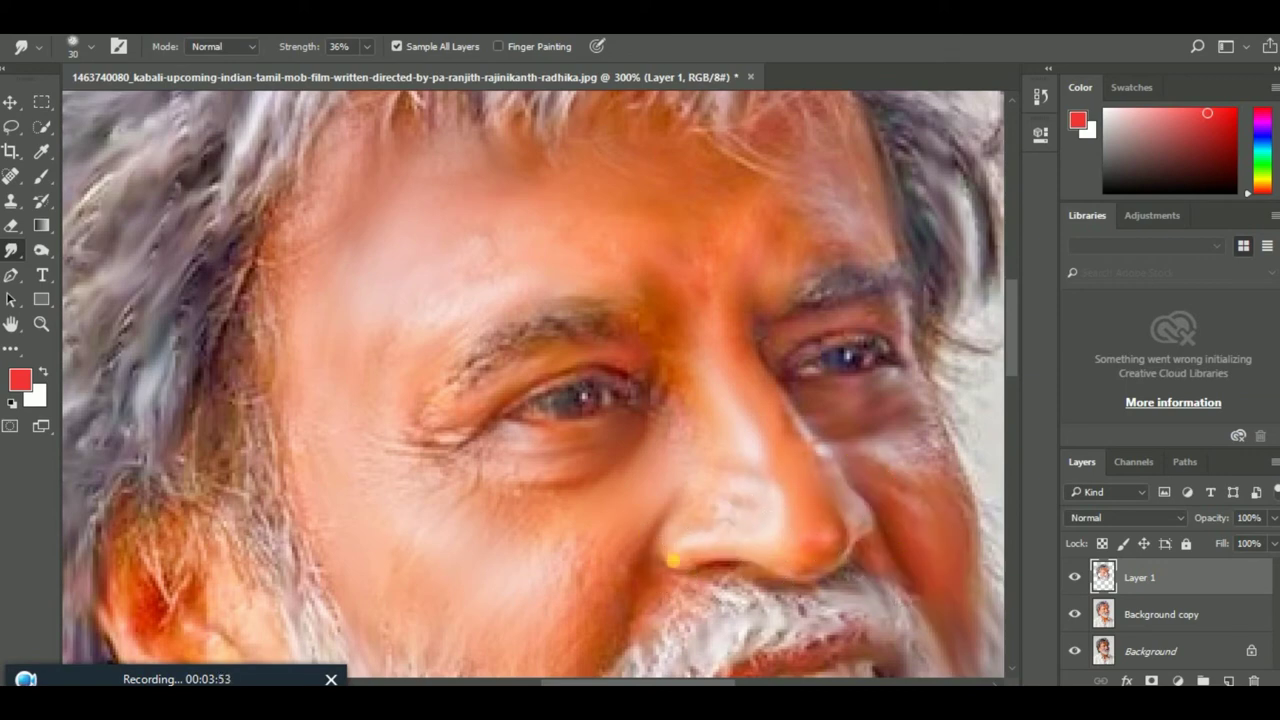
pyautogui.moveTo(689, 531); pyautogui.dragTo(591, 309)
pyautogui.moveTo(544, 480)
pyautogui.mouseDown()
pyautogui.moveTo(537, 377)
pyautogui.moveTo(543, 529)
pyautogui.moveTo(429, 406)
pyautogui.moveTo(471, 516)
pyautogui.moveTo(738, 615)
pyautogui.mouseUp()
pyautogui.moveTo(583, 551)
pyautogui.mouseDown()
pyautogui.moveTo(534, 314)
pyautogui.moveTo(512, 413)
pyautogui.mouseUp()
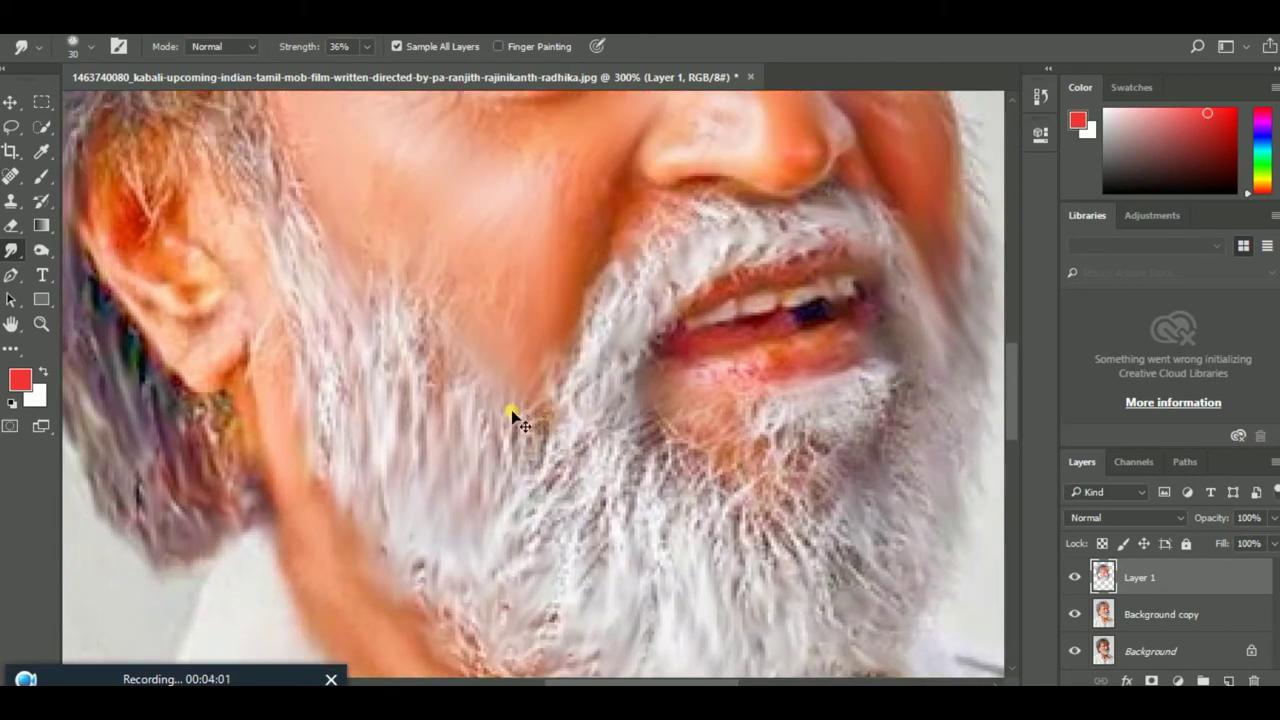
pyautogui.scroll(-2, 512, 413)
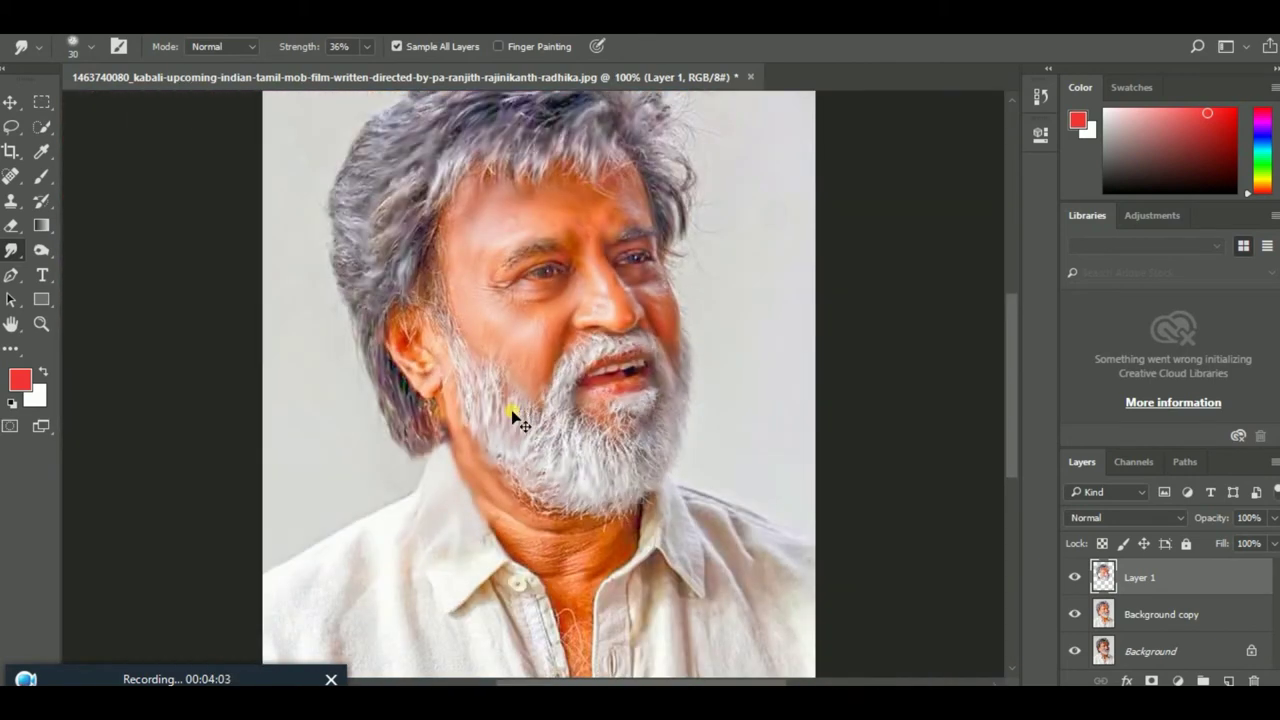
# Smudge the neck wrinkles, neck skin by the collar, and chest hair.
pyautogui.scroll(1, 512, 411)
pyautogui.moveTo(661, 443); pyautogui.dragTo(622, 45)
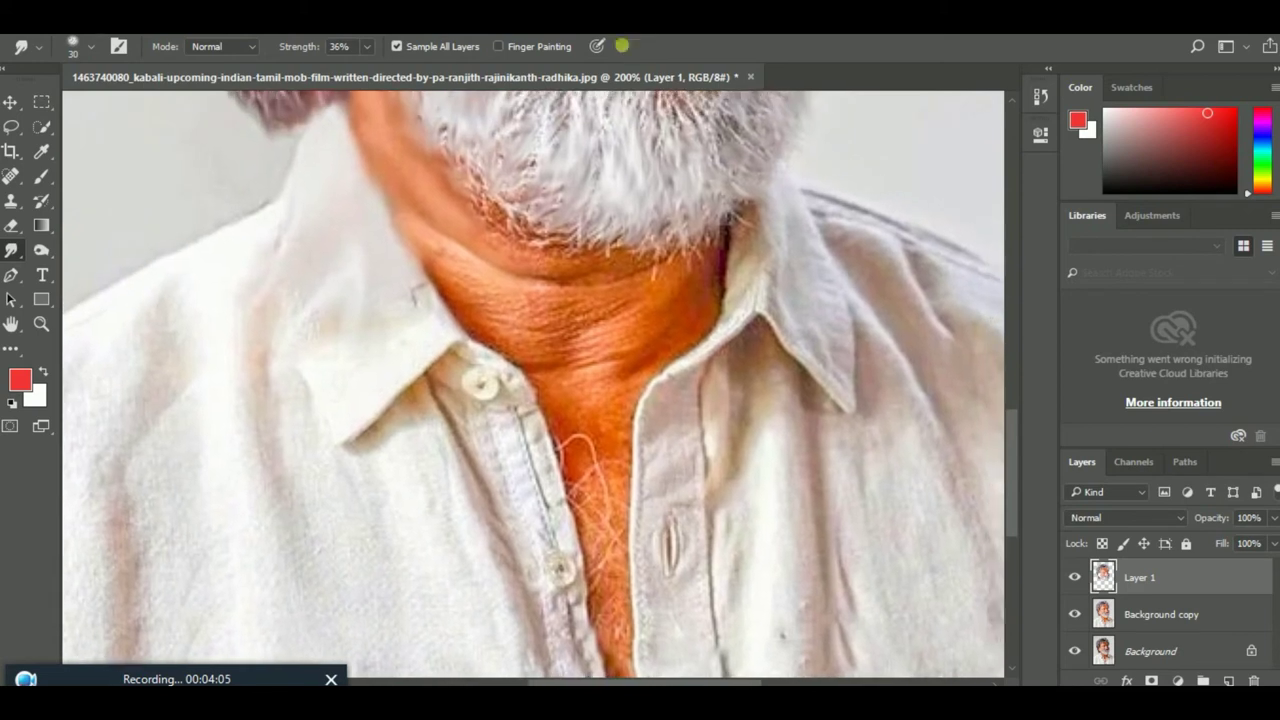
pyautogui.moveTo(653, 312)
pyautogui.mouseDown()
pyautogui.moveTo(500, 306)
pyautogui.moveTo(580, 300)
pyautogui.moveTo(586, 349)
pyautogui.moveTo(676, 381)
pyautogui.moveTo(637, 349)
pyautogui.moveTo(534, 366)
pyautogui.moveTo(611, 484)
pyautogui.mouseUp()
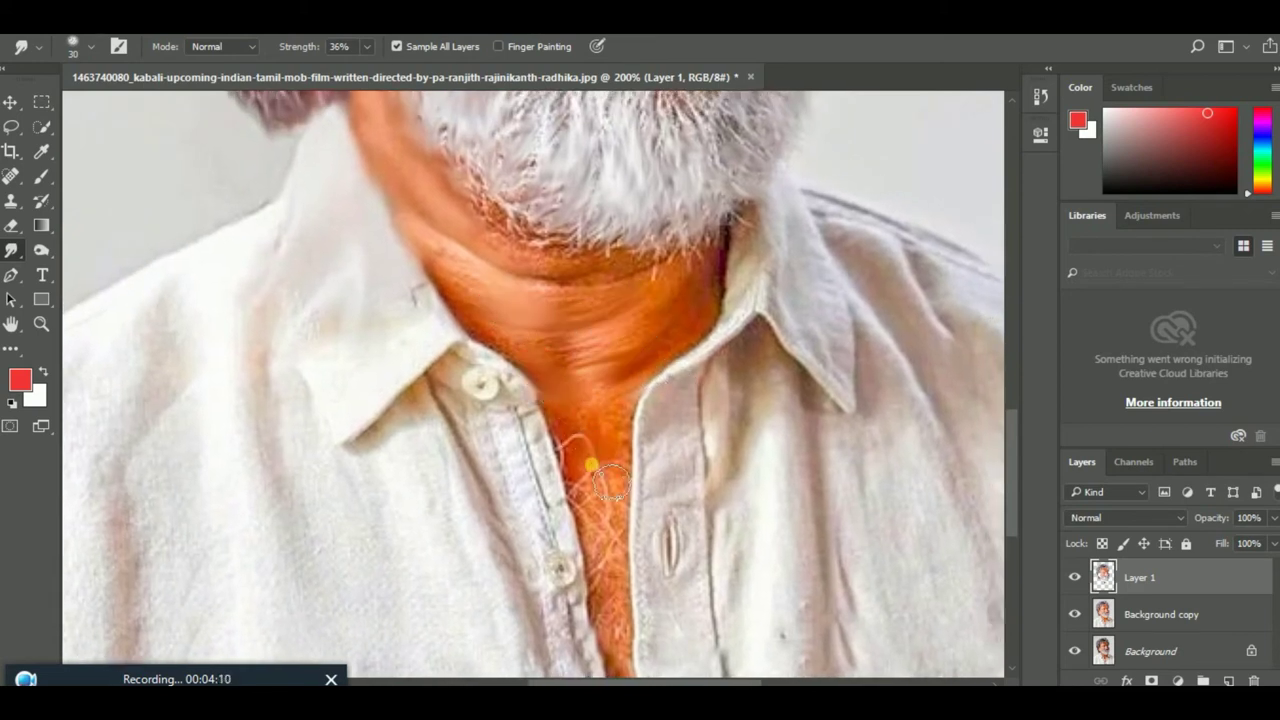
pyautogui.moveTo(466, 326); pyautogui.dragTo(594, 386)
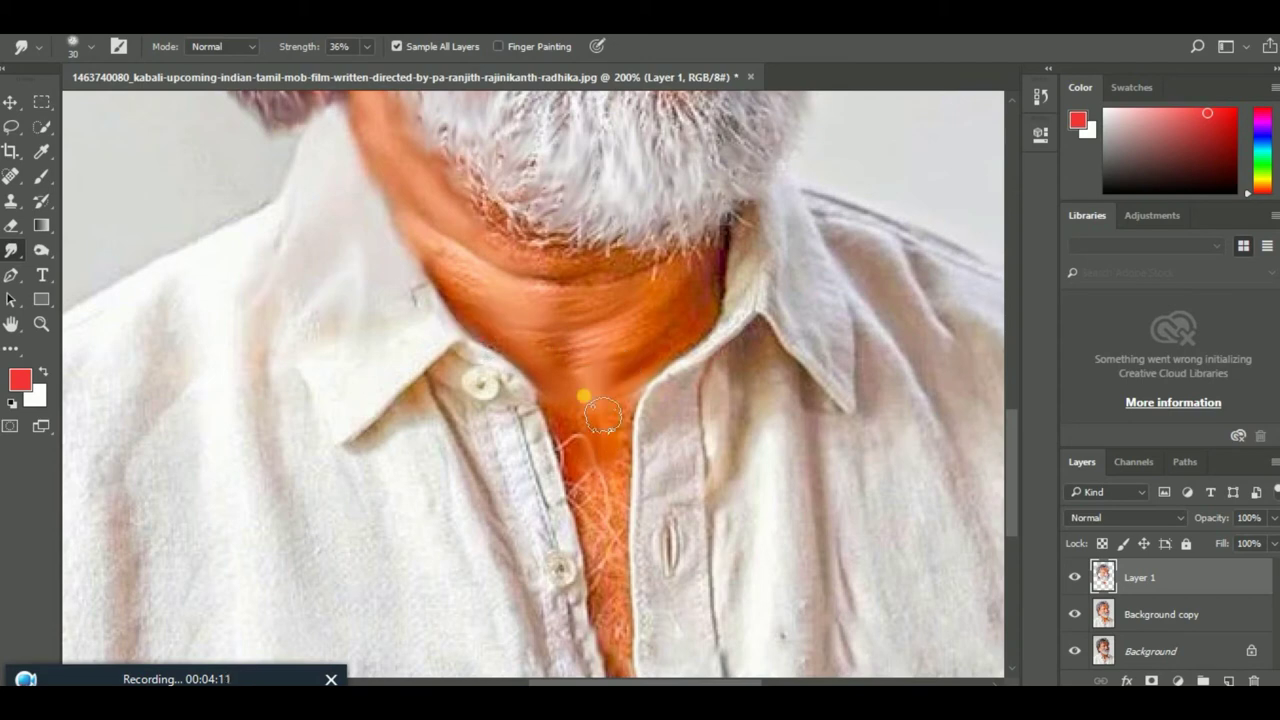
pyautogui.moveTo(622, 467)
pyautogui.mouseDown()
pyautogui.moveTo(630, 514)
pyautogui.moveTo(587, 378)
pyautogui.mouseUp()
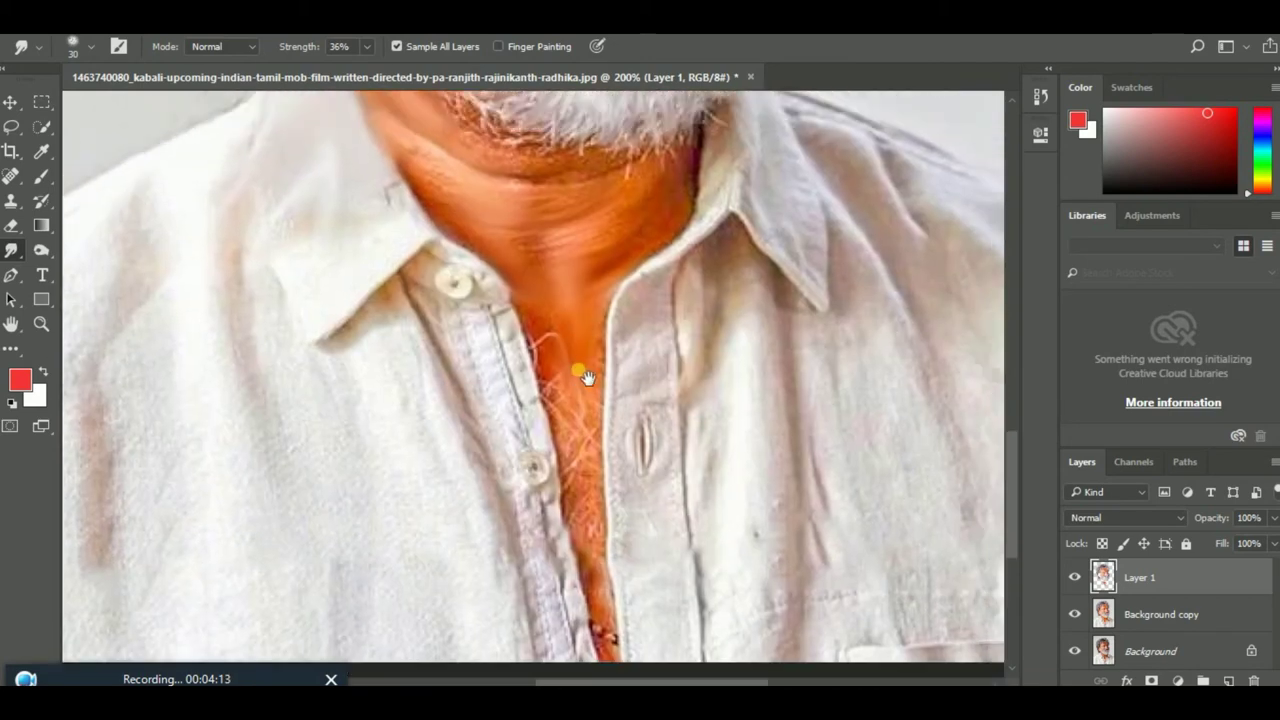
pyautogui.moveTo(541, 327); pyautogui.dragTo(600, 471)
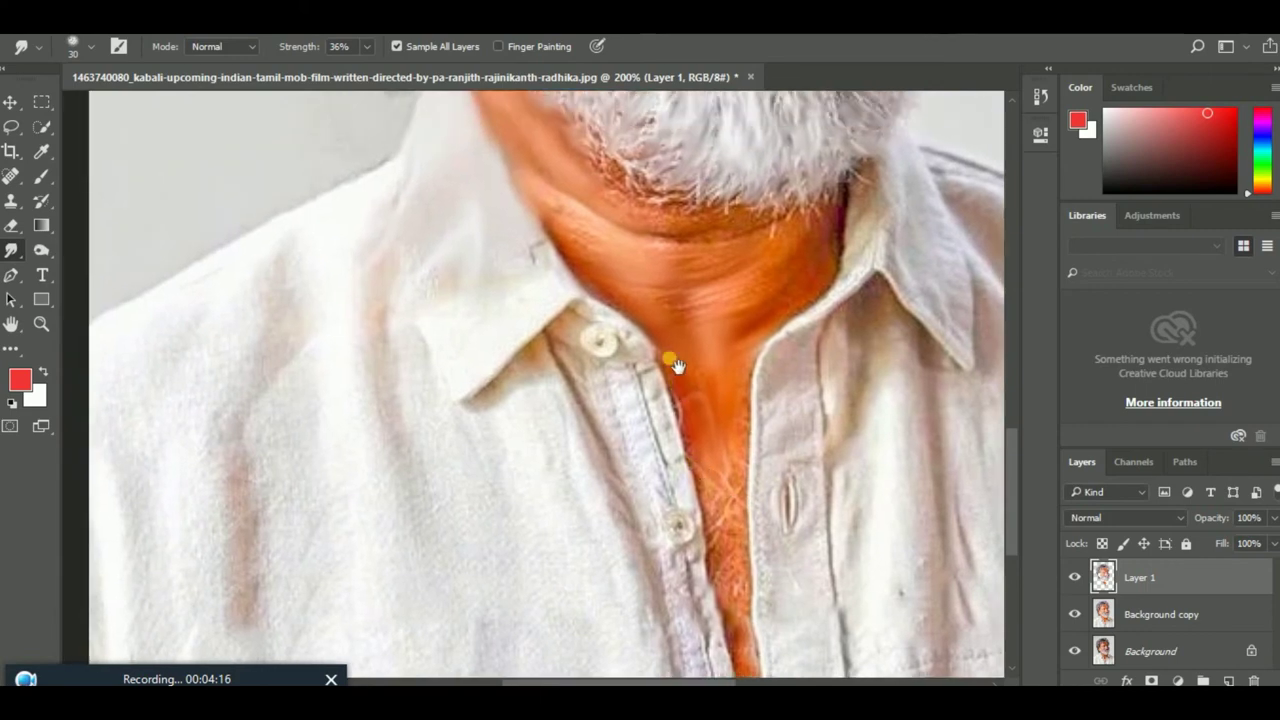
# Blend the hair strands on the right, top-left tuft and top right.
pyautogui.moveTo(666, 357)
pyautogui.mouseDown()
pyautogui.moveTo(790, 468)
pyautogui.moveTo(428, 457)
pyautogui.mouseUp()
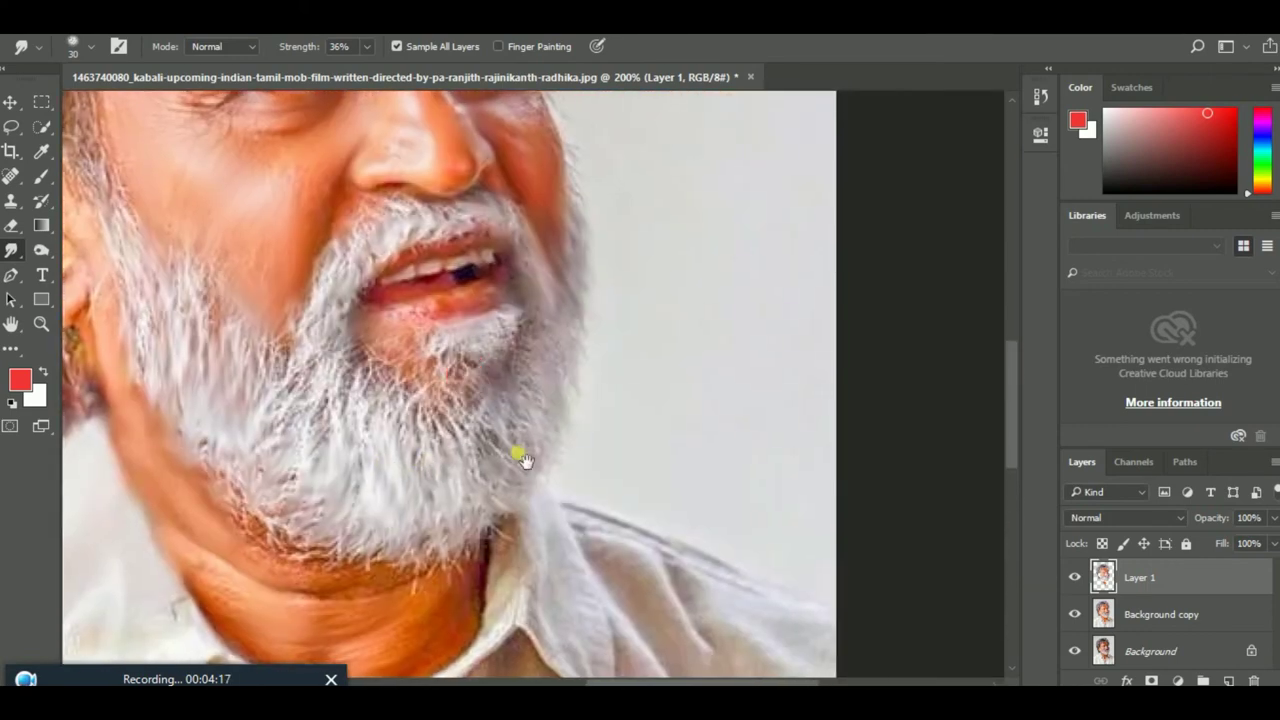
pyautogui.moveTo(470, 100)
pyautogui.mouseDown()
pyautogui.moveTo(480, 366)
pyautogui.moveTo(617, 585)
pyautogui.mouseUp()
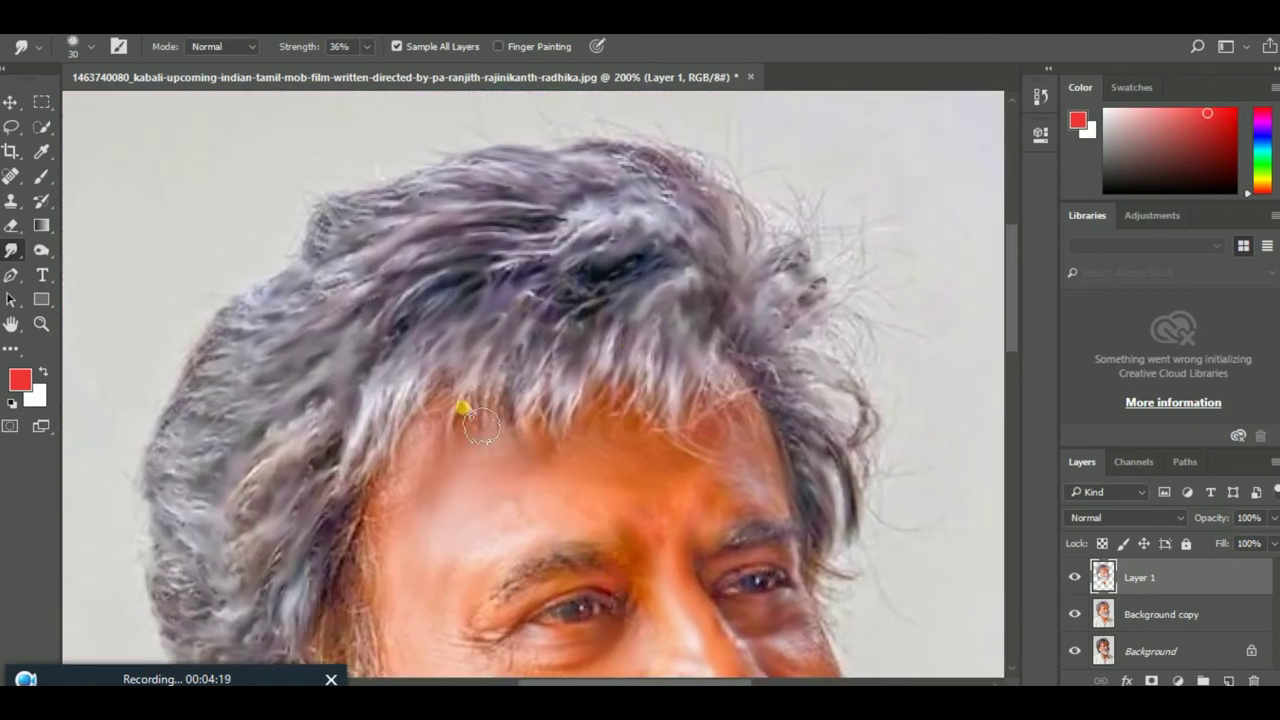
pyautogui.moveTo(805, 277)
pyautogui.mouseDown()
pyautogui.moveTo(771, 268)
pyautogui.moveTo(785, 230)
pyautogui.mouseUp()
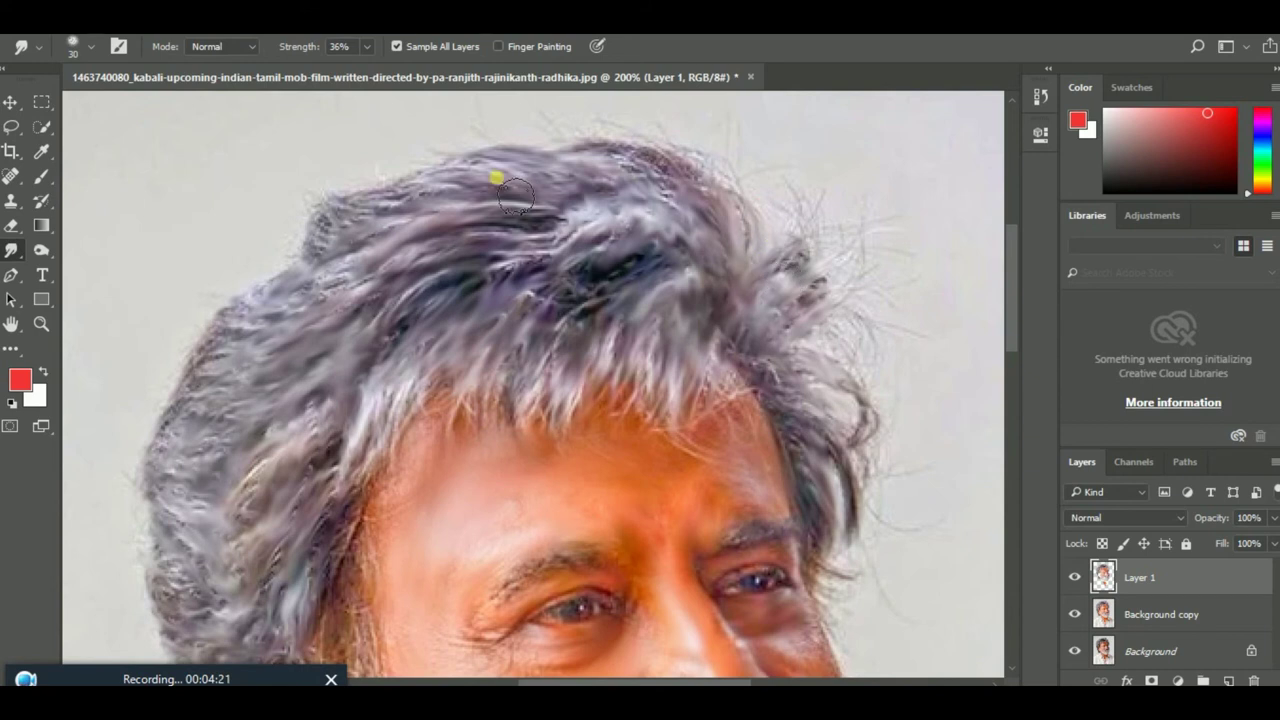
pyautogui.moveTo(352, 238)
pyautogui.mouseDown()
pyautogui.moveTo(328, 243)
pyautogui.moveTo(286, 306)
pyautogui.moveTo(222, 336)
pyautogui.moveTo(182, 488)
pyautogui.mouseUp()
pyautogui.moveTo(742, 153)
pyautogui.mouseDown()
pyautogui.moveTo(700, 211)
pyautogui.moveTo(718, 220)
pyautogui.mouseUp()
pyautogui.moveTo(1005, 544); pyautogui.dragTo(1005, 344)
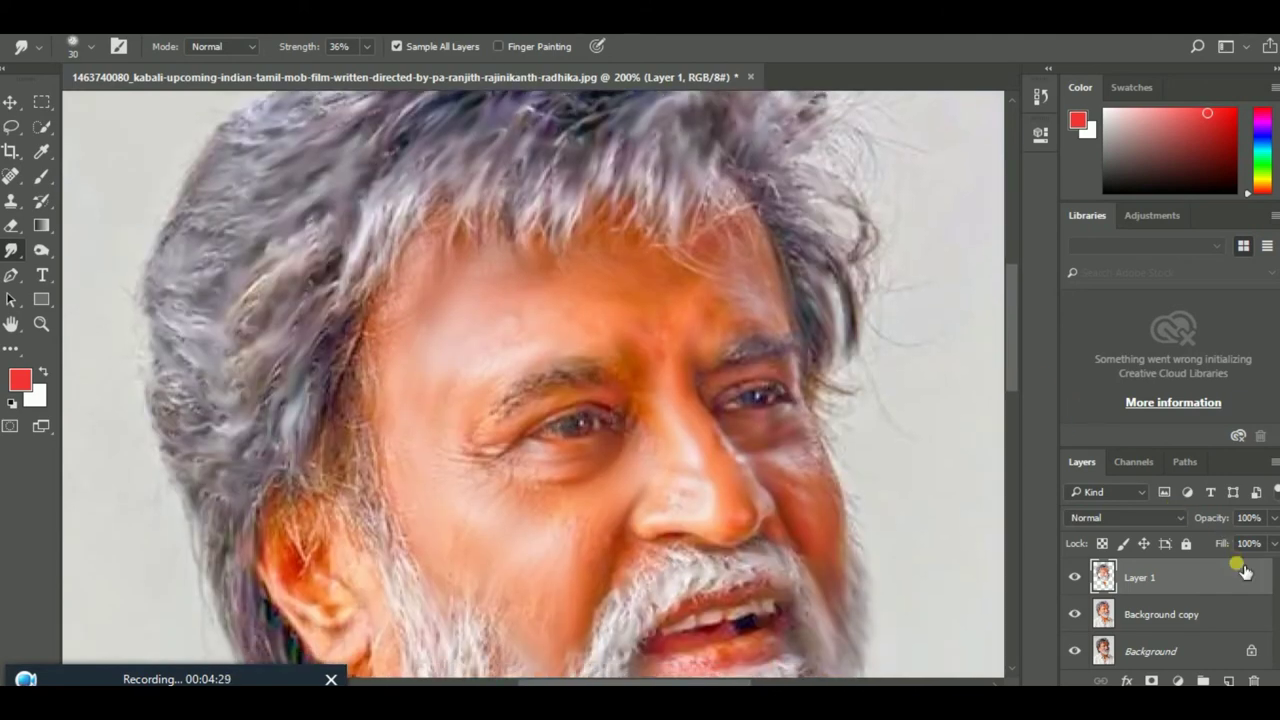
# Merge the smudge layer down and apply Camera Raw Highlights -100, Shadows +48, Whites +58.
pyautogui.press('Delete')
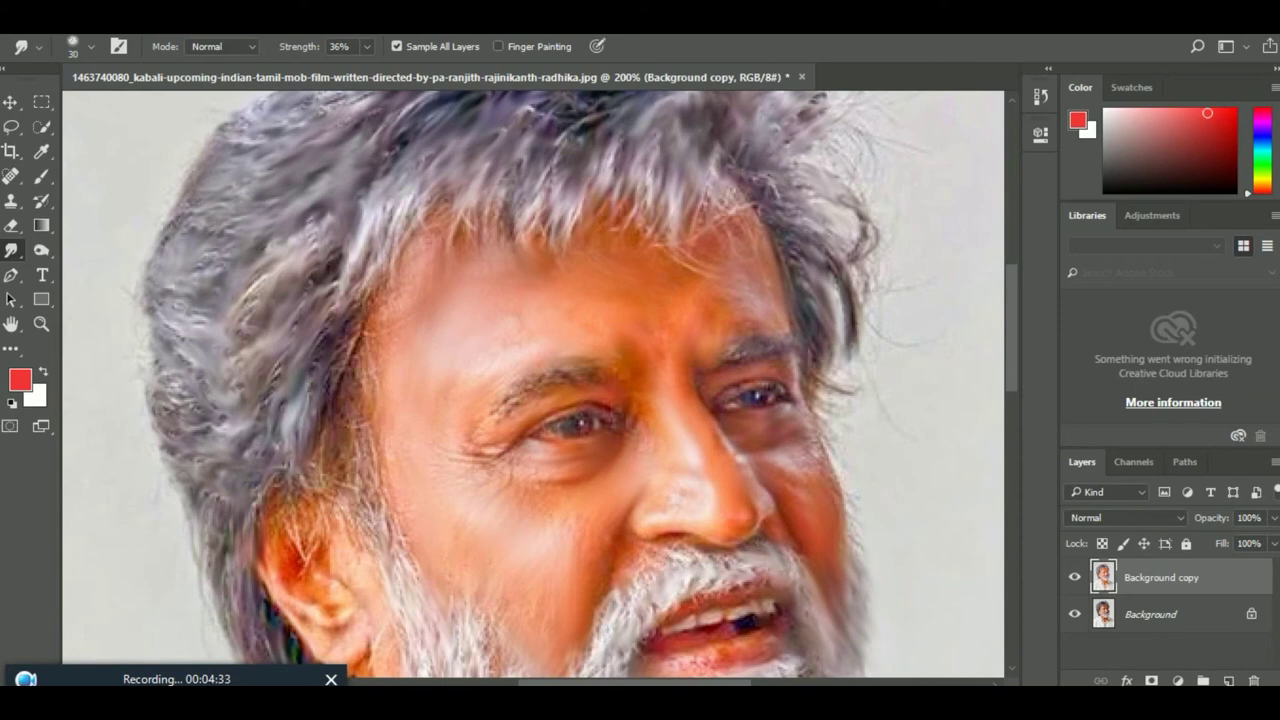
pyautogui.click(275, 5)
pyautogui.moveTo(290, 225)
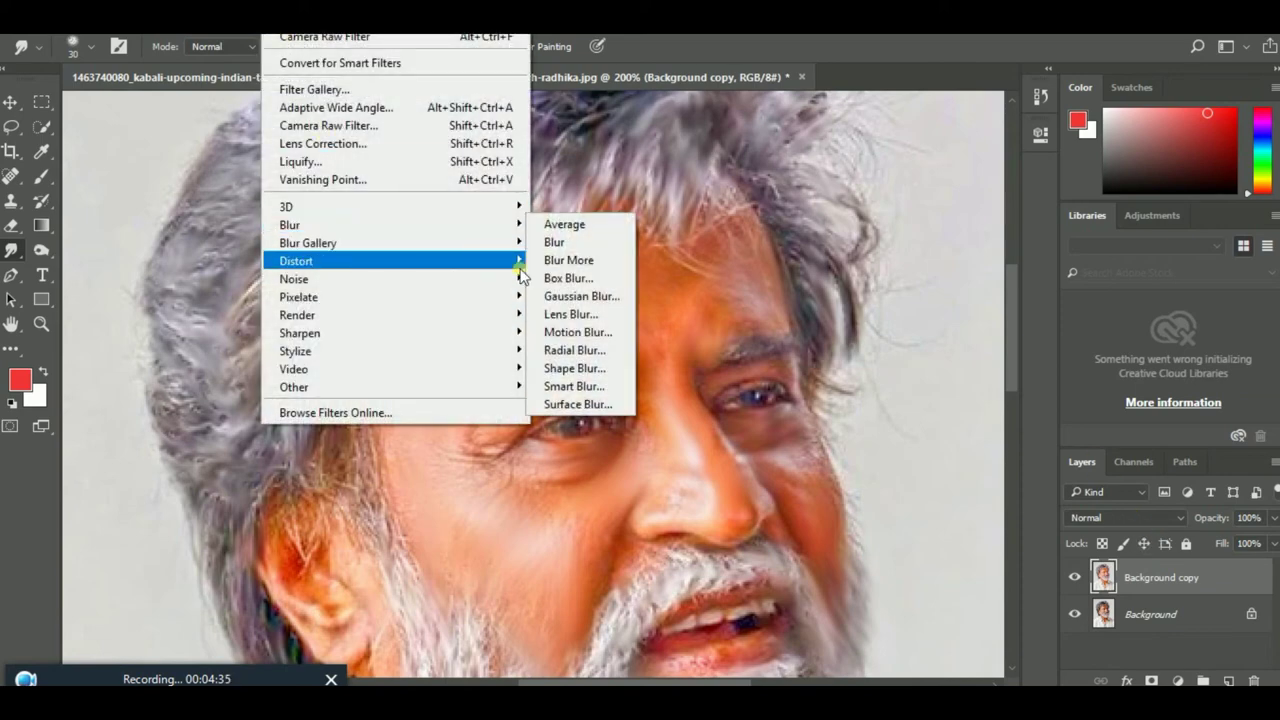
pyautogui.click(406, 130)
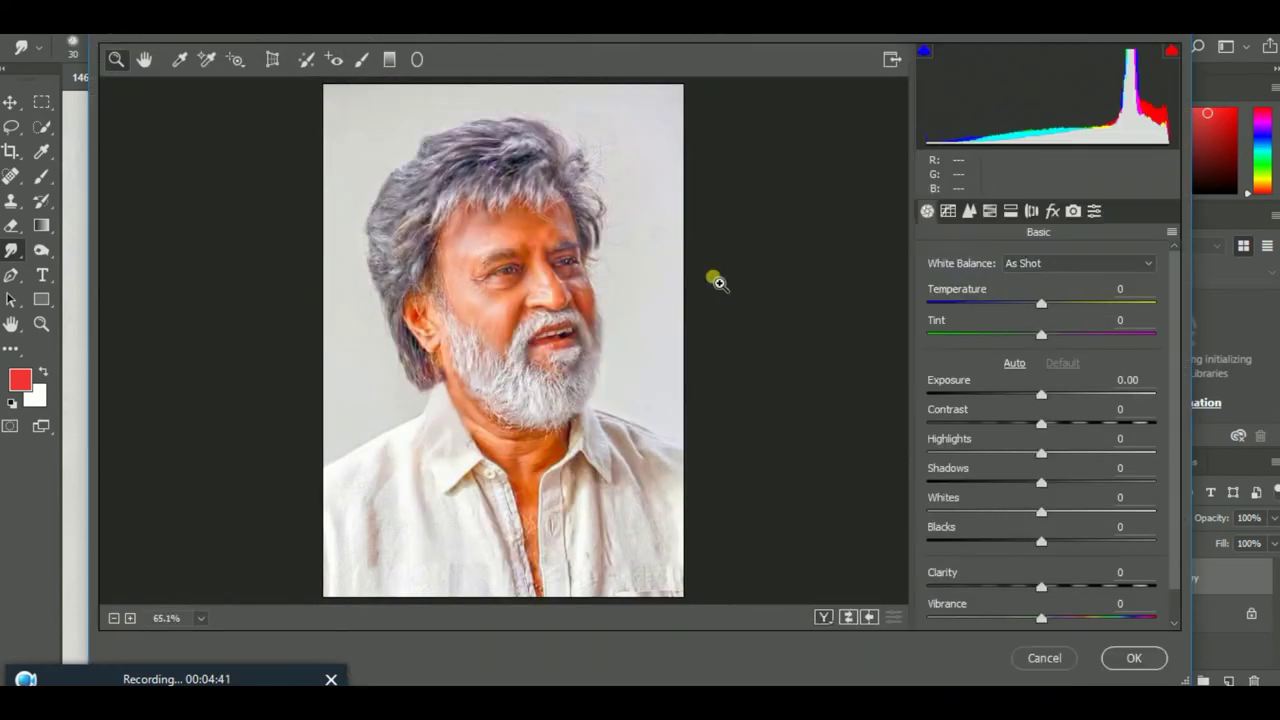
pyautogui.moveTo(1043, 453); pyautogui.dragTo(905, 460)
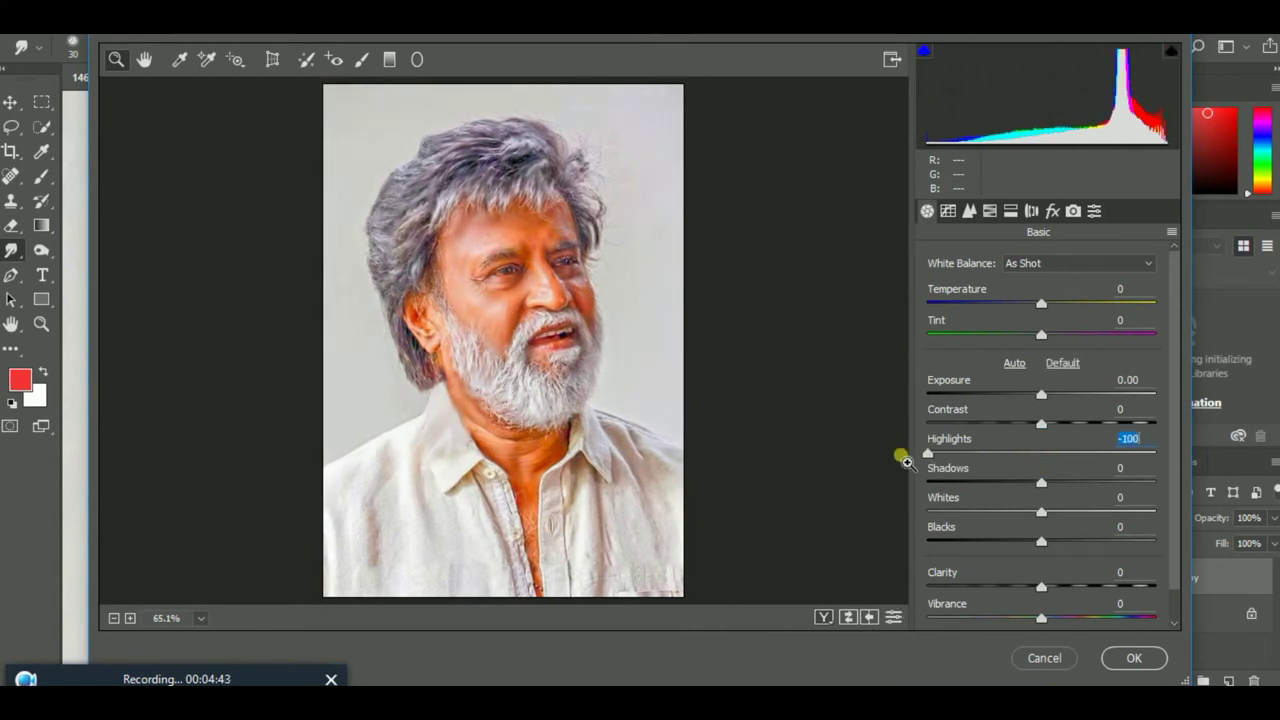
pyautogui.moveTo(1045, 494)
pyautogui.mouseDown()
pyautogui.moveTo(1129, 494)
pyautogui.moveTo(1110, 503)
pyautogui.moveTo(1074, 488)
pyautogui.mouseUp()
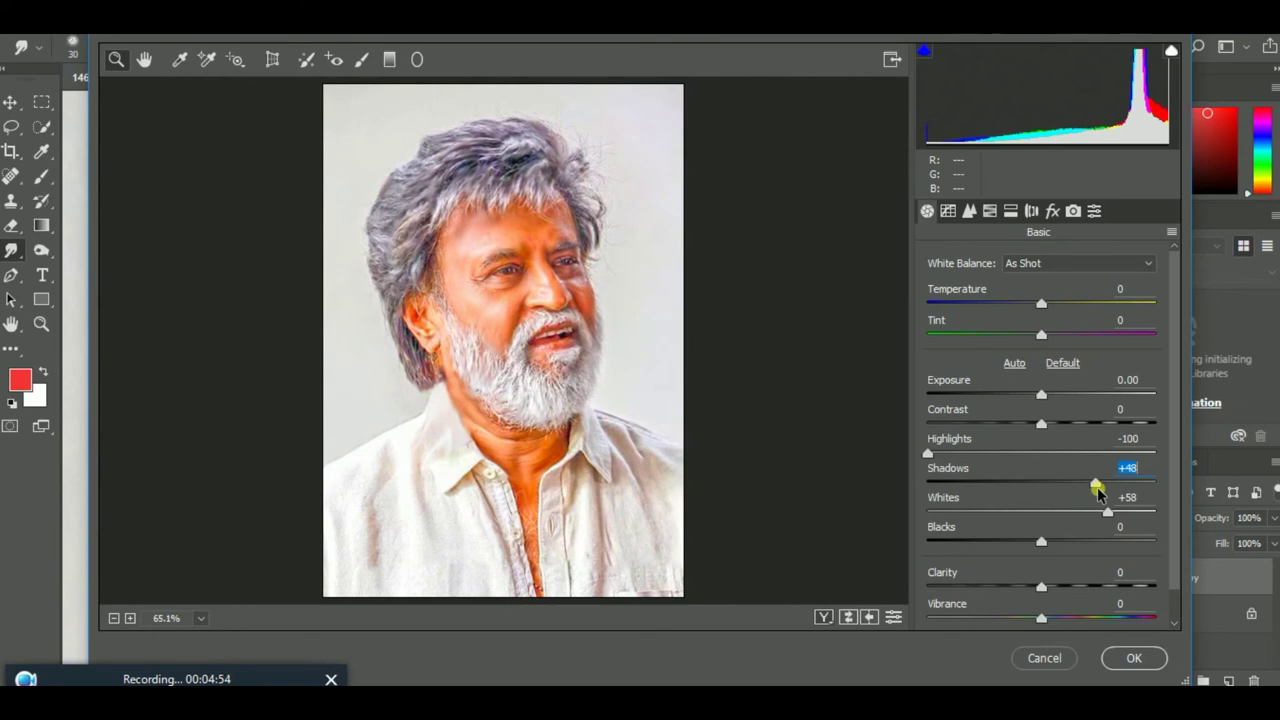
pyautogui.click(1114, 658)
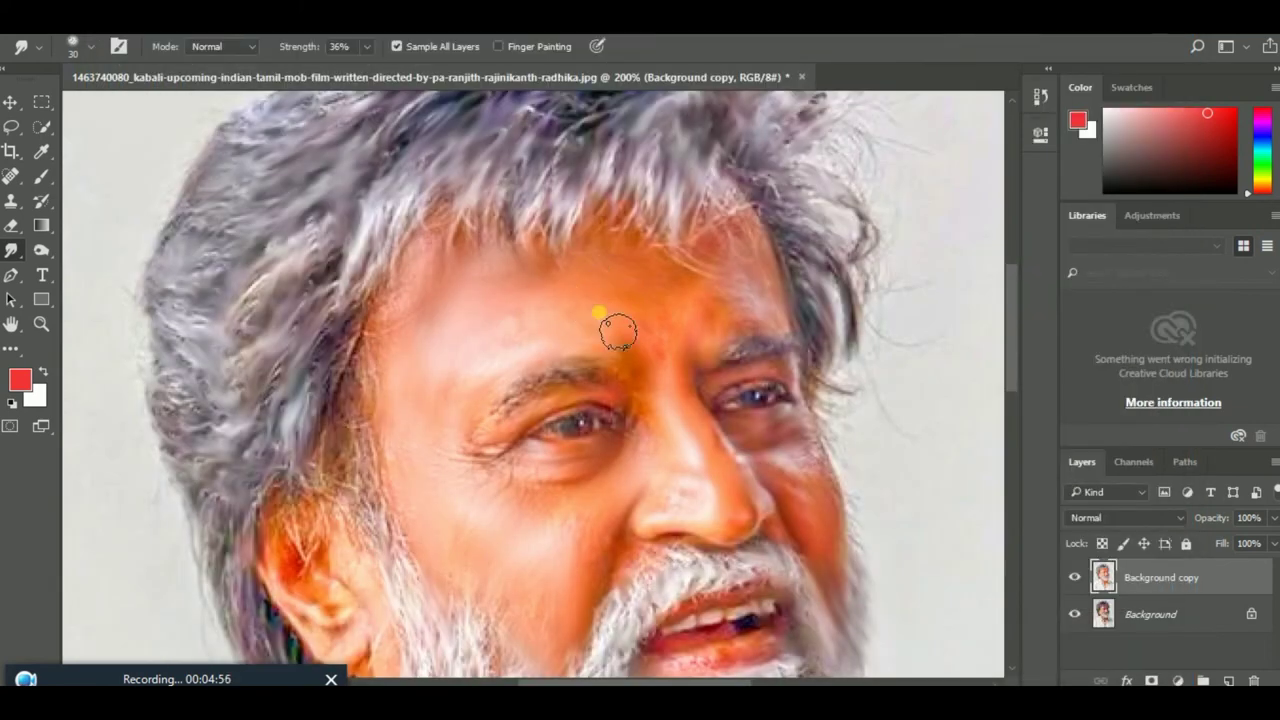
# Lighten the left side and top of the hair with the Dodge tool.
pyautogui.click(40, 251)
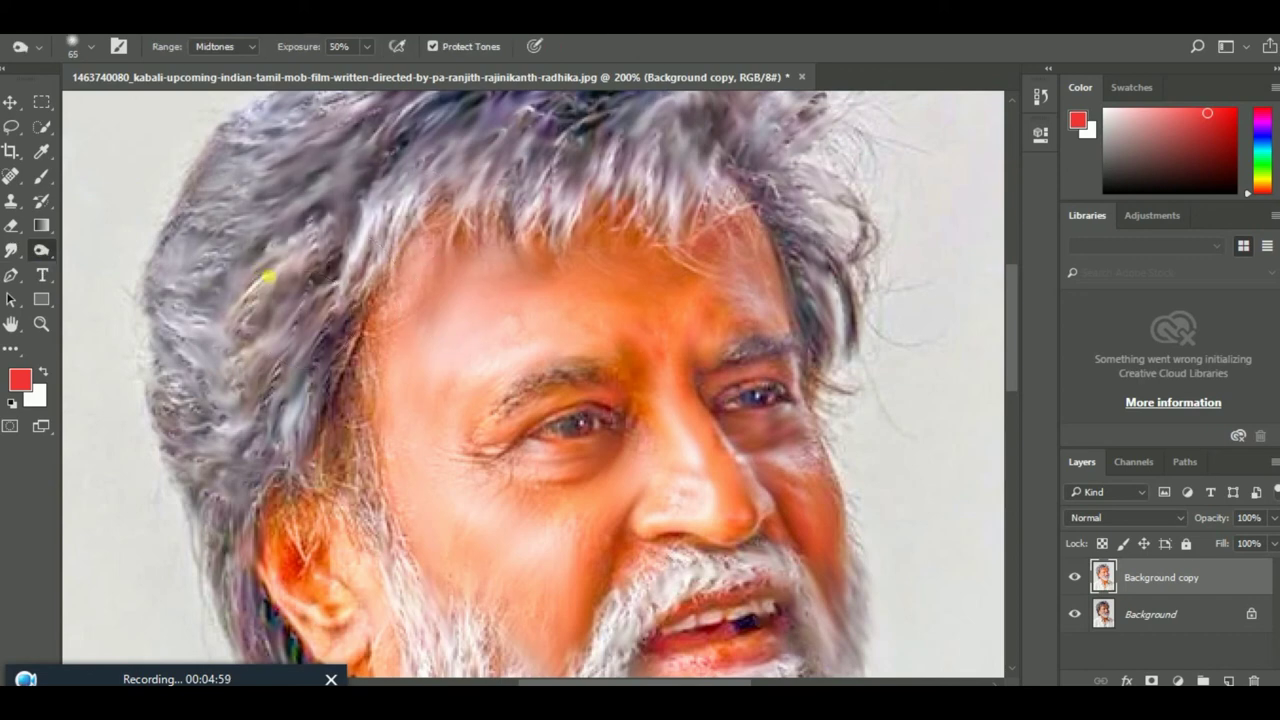
pyautogui.moveTo(305, 228); pyautogui.dragTo(224, 456)
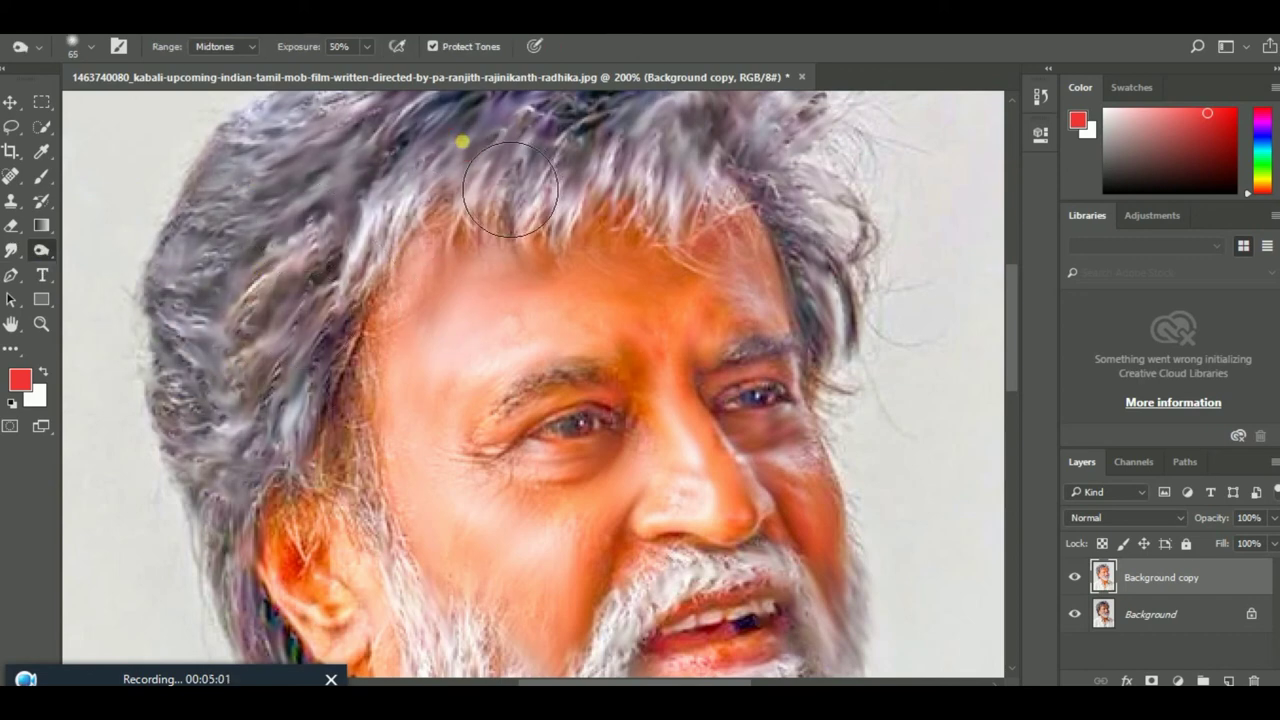
pyautogui.scroll(5, 510, 258)
pyautogui.moveTo(691, 318)
pyautogui.mouseDown()
pyautogui.moveTo(478, 318)
pyautogui.moveTo(445, 380)
pyautogui.moveTo(691, 343)
pyautogui.moveTo(677, 366)
pyautogui.moveTo(820, 434)
pyautogui.moveTo(876, 533)
pyautogui.moveTo(857, 320)
pyautogui.mouseUp()
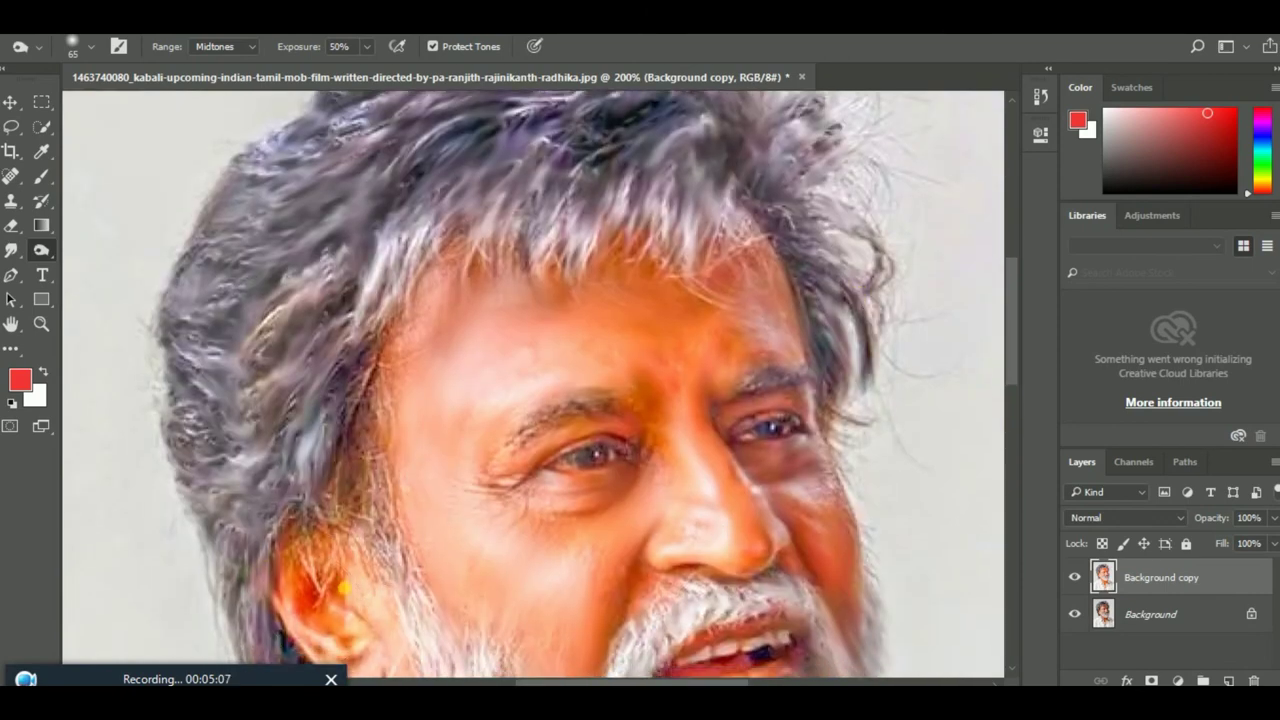
# Dodge the beard along the jaw, below the ear, chin and right edge, then fit to screen.
pyautogui.moveTo(329, 486); pyautogui.dragTo(411, 246)
pyautogui.moveTo(394, 414); pyautogui.dragTo(443, 457)
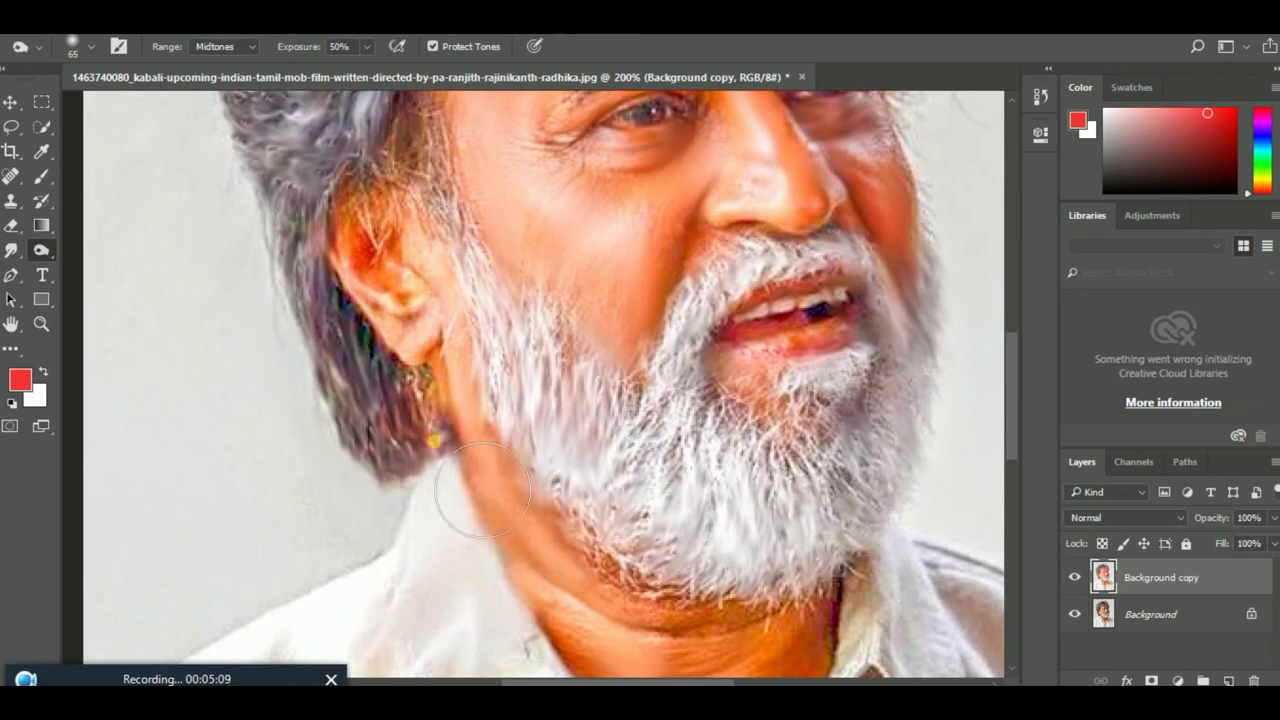
pyautogui.moveTo(521, 333)
pyautogui.mouseDown()
pyautogui.moveTo(570, 381)
pyautogui.moveTo(643, 500)
pyautogui.moveTo(777, 523)
pyautogui.mouseUp()
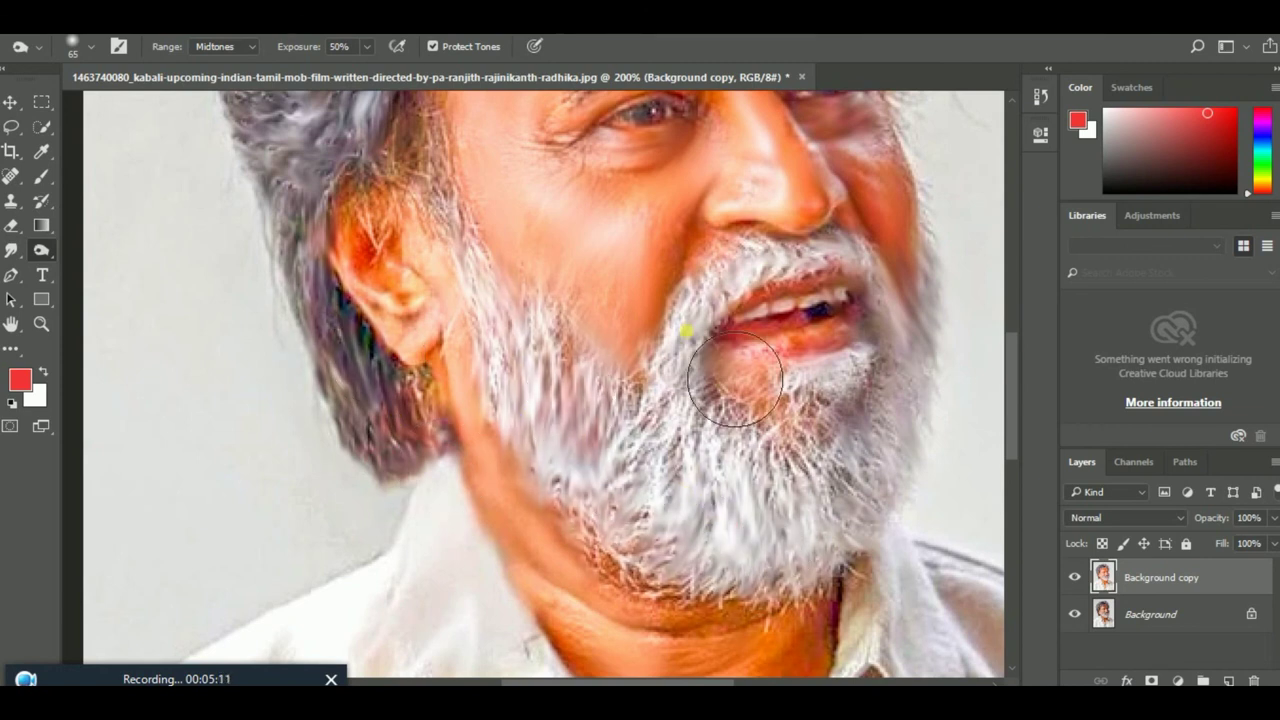
pyautogui.moveTo(735, 380); pyautogui.dragTo(714, 486)
pyautogui.moveTo(900, 491); pyautogui.dragTo(908, 500)
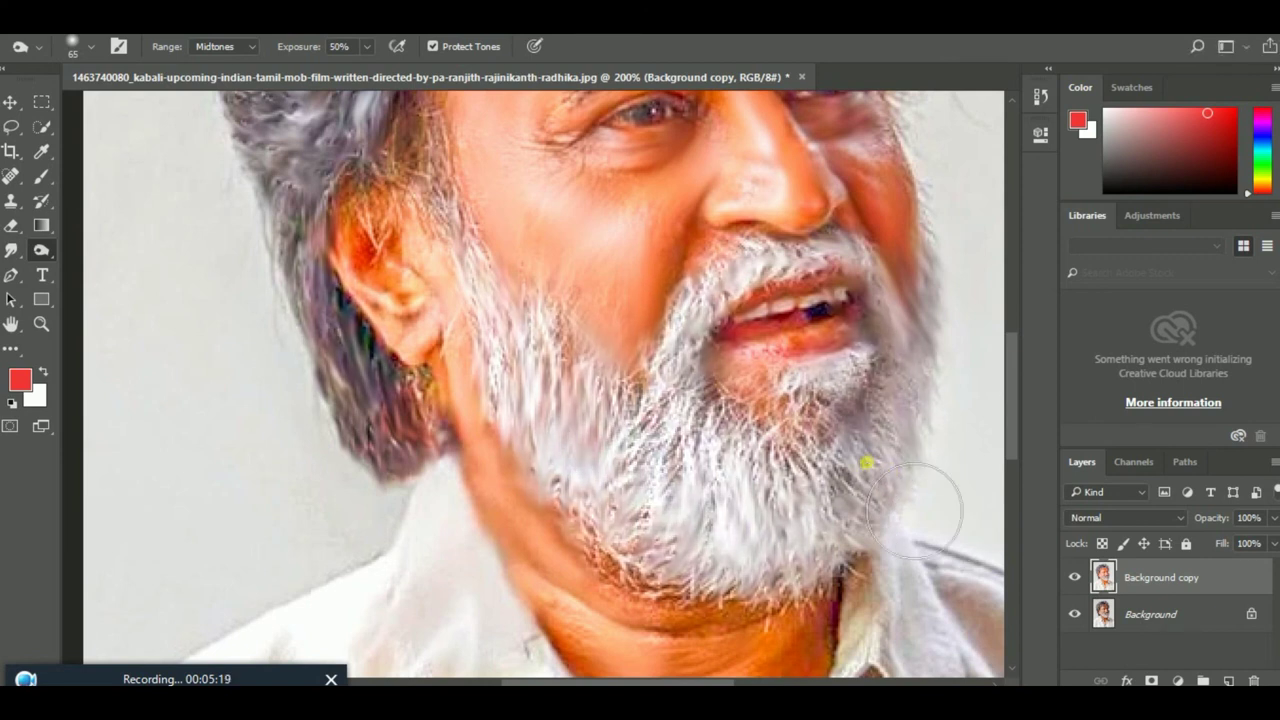
pyautogui.hotkey('ctrl', '0')
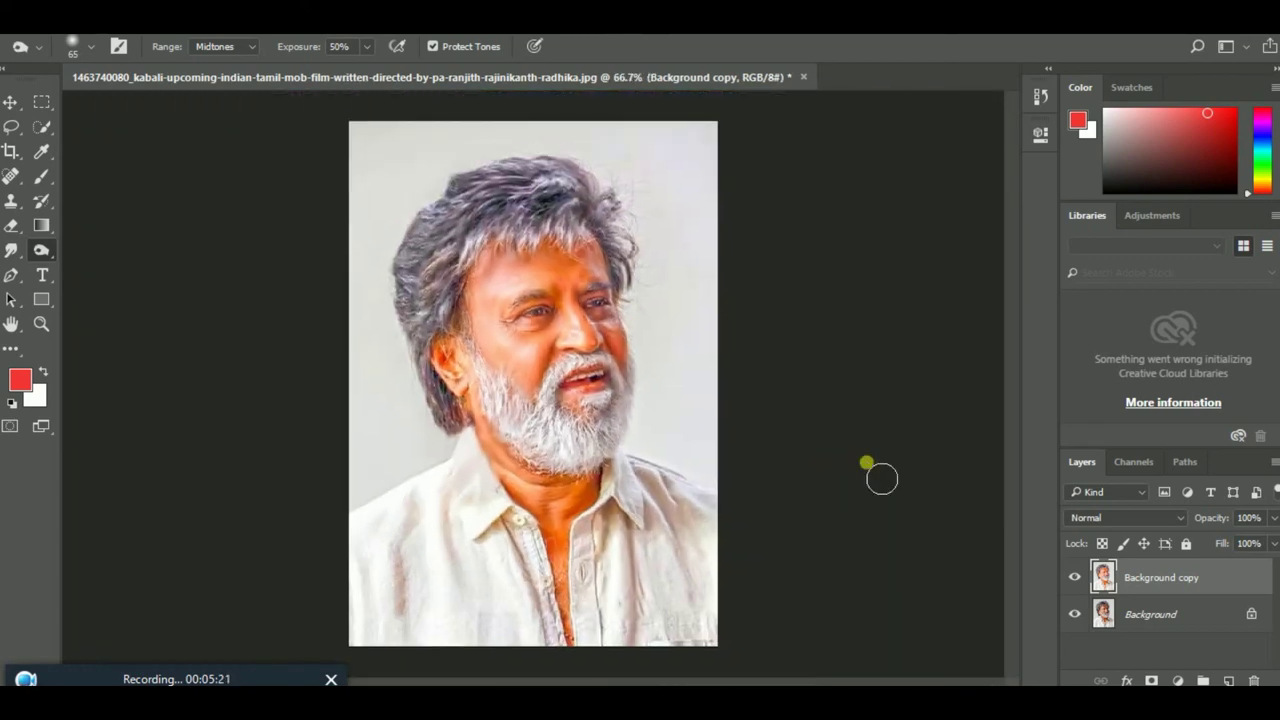
# Dismiss the File menu and minimize the Documents folder window to reveal the portrait.
pyautogui.click(40, 34)
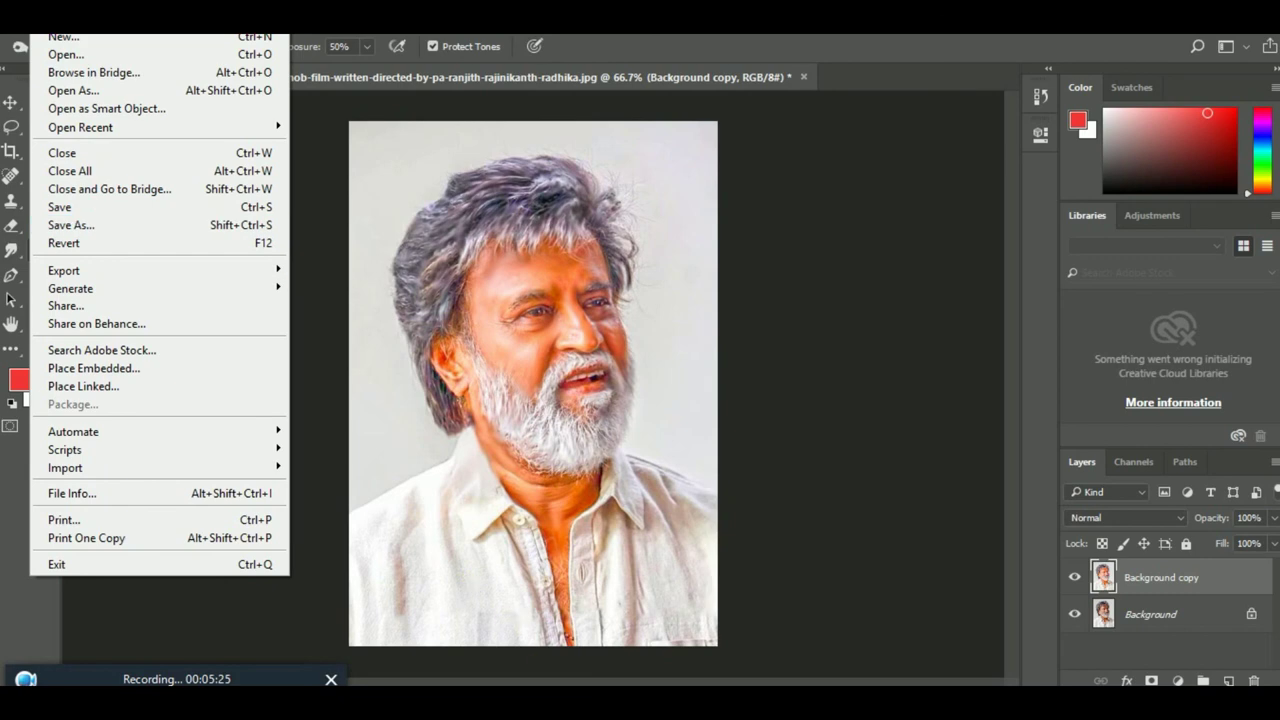
pyautogui.press('Escape')
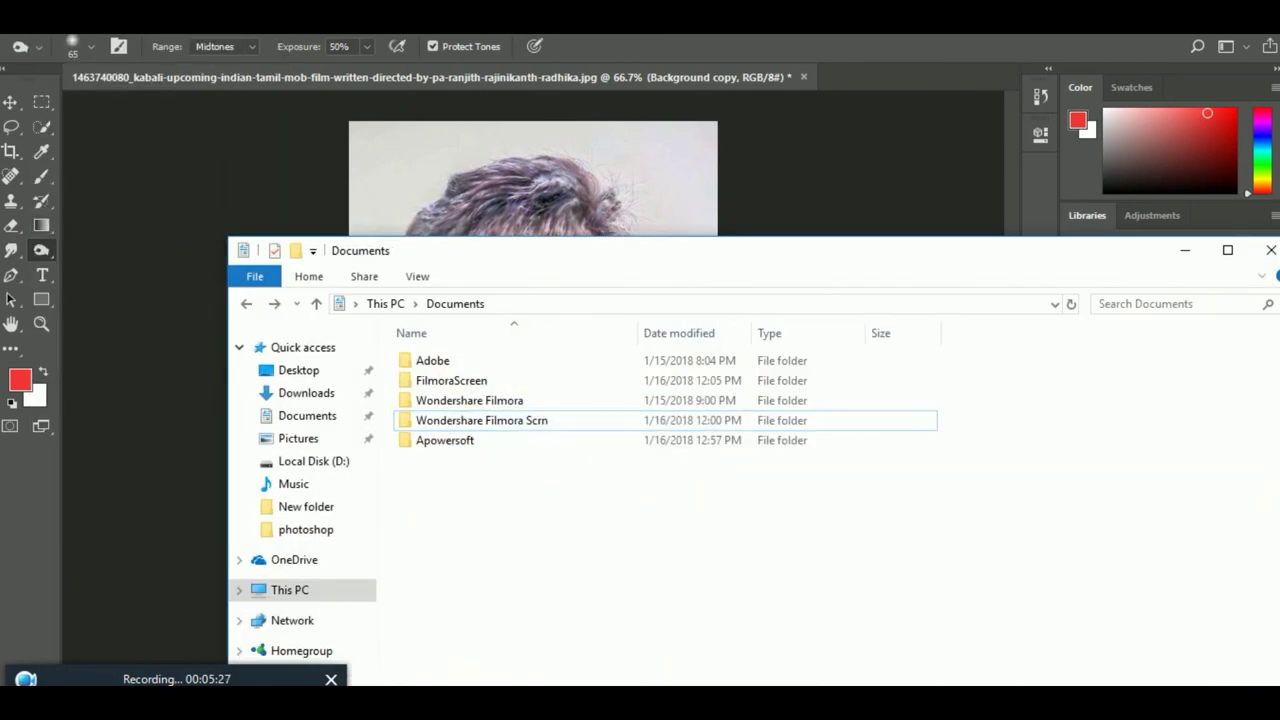
pyautogui.click(1185, 250)
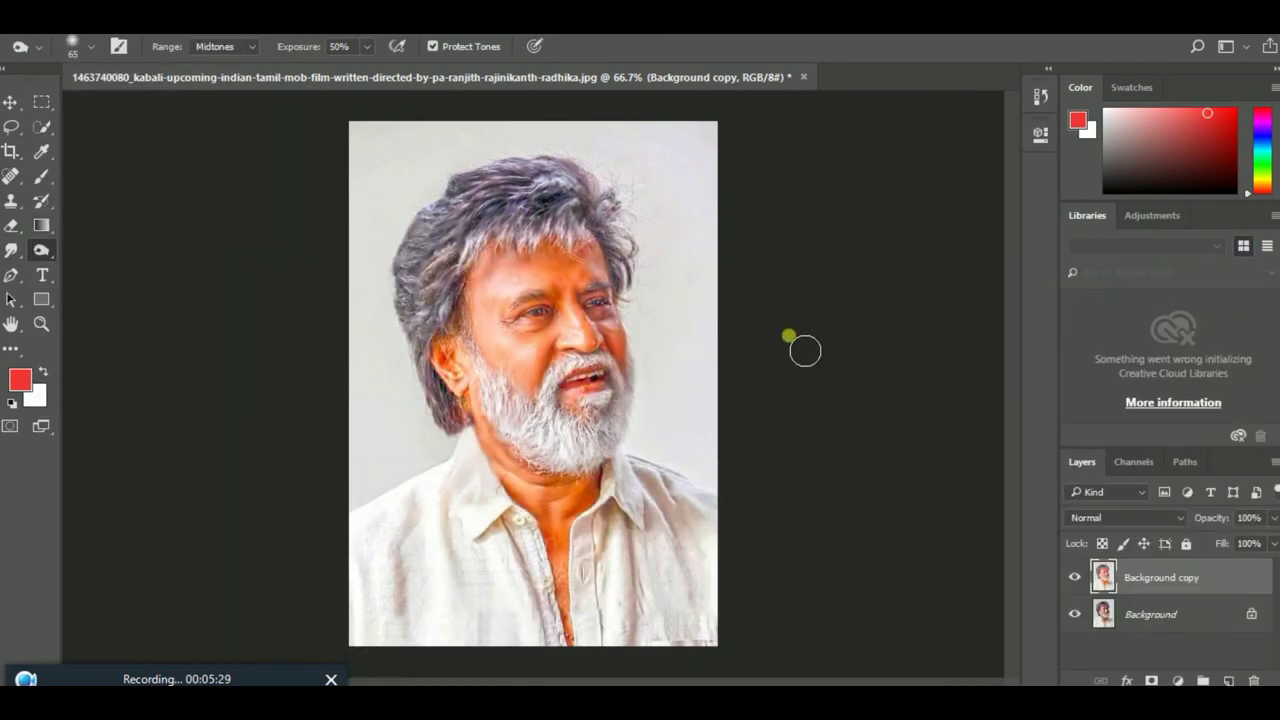